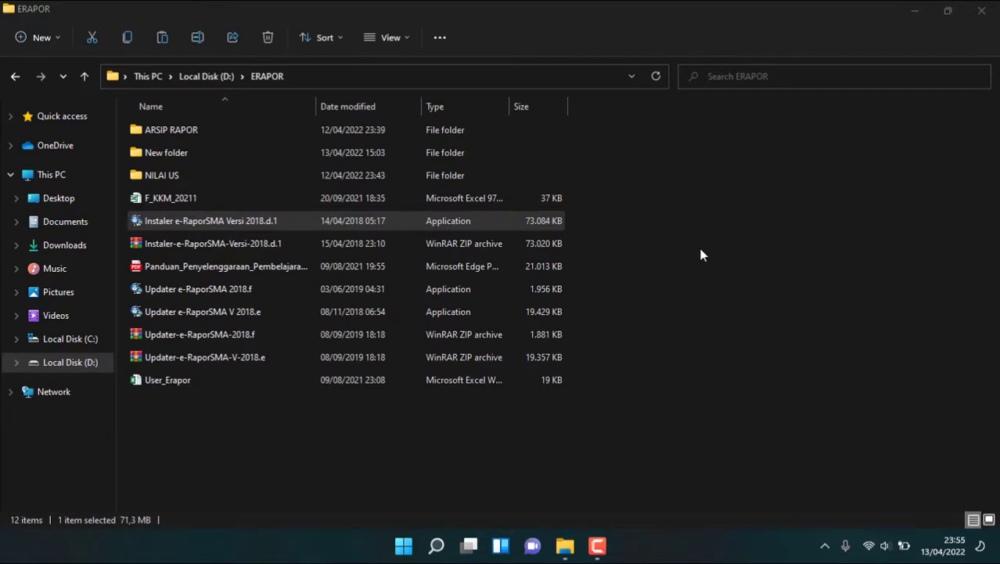
Step: Run the 'Instaler e-RaporSMA Versi 2018.d.1' installer from the ERAPOR folder on drive D
key("Return")
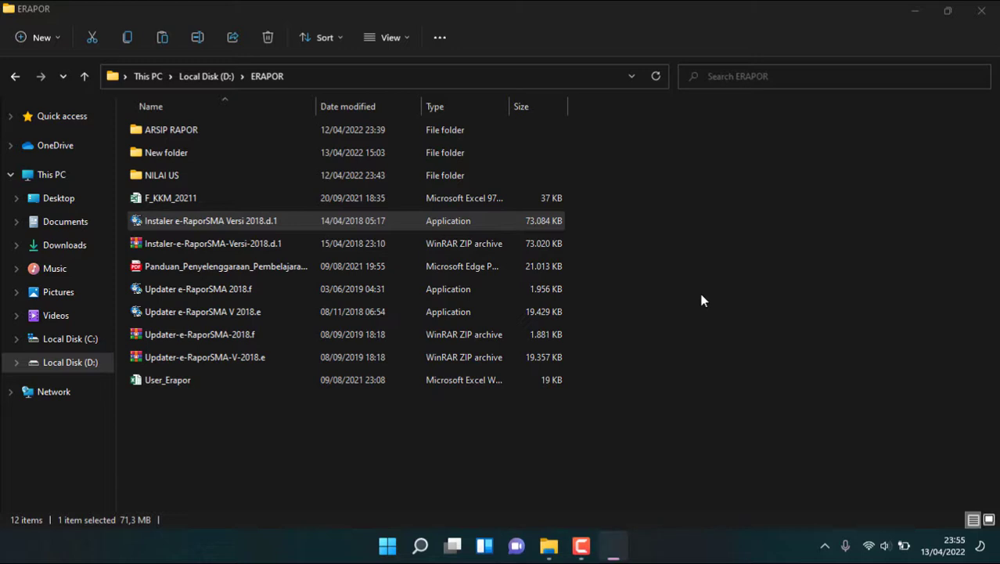
Step: Accept the licence and install e-Rapor SMA 2018.d.1 with the eRaporSMA Start Menu folder
left_click(588, 393)
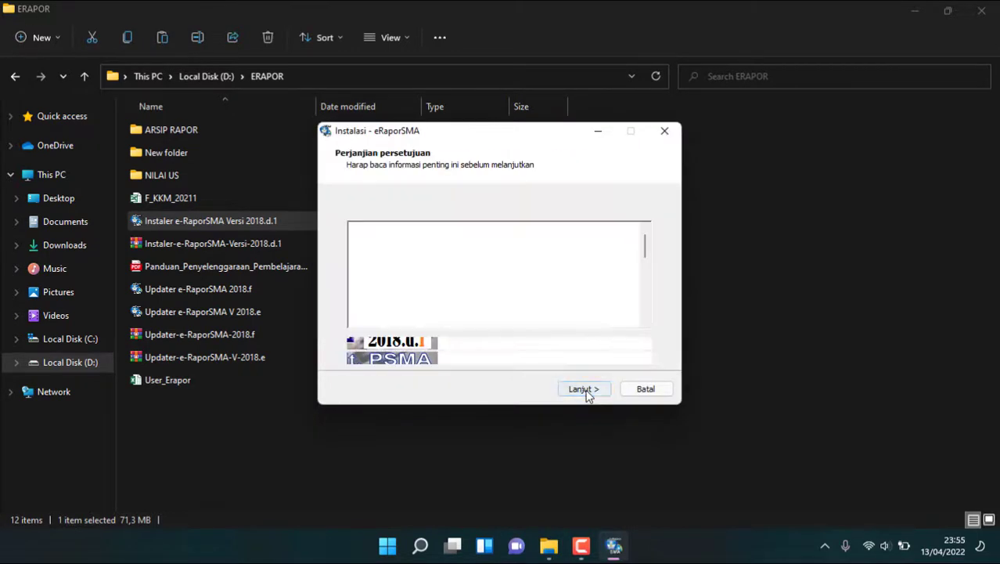
left_click(382, 345)
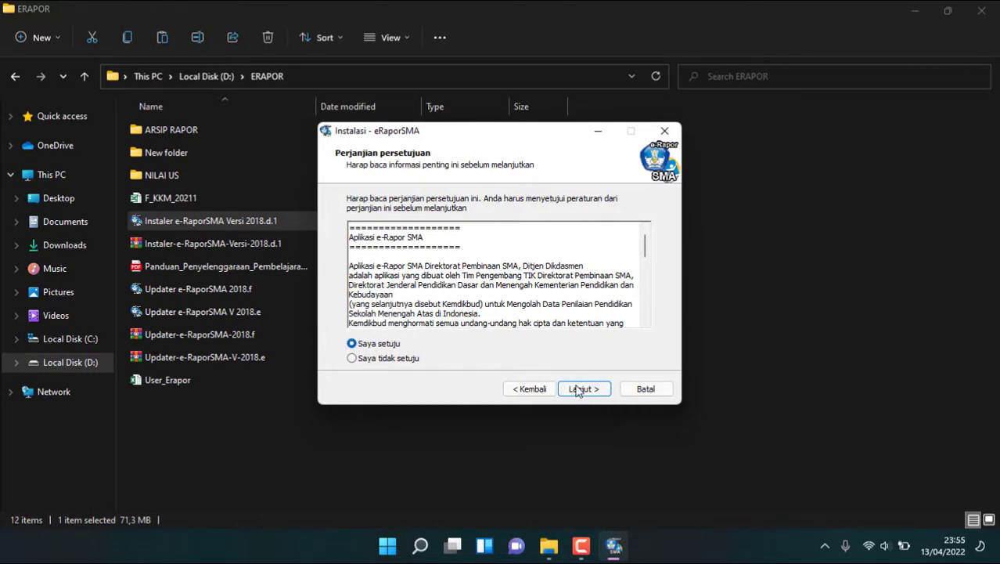
left_click(579, 389)
left_click(594, 389)
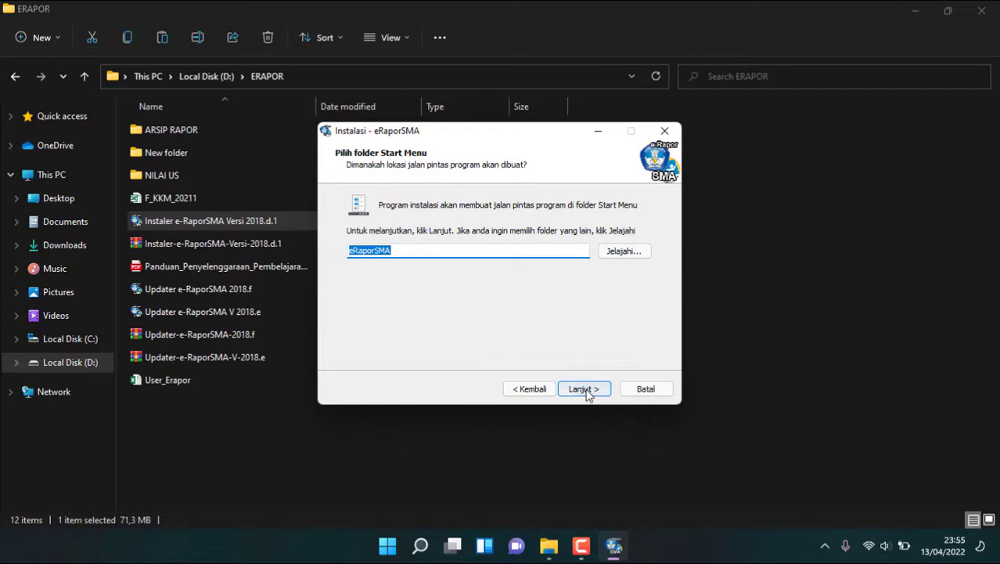
left_click(585, 390)
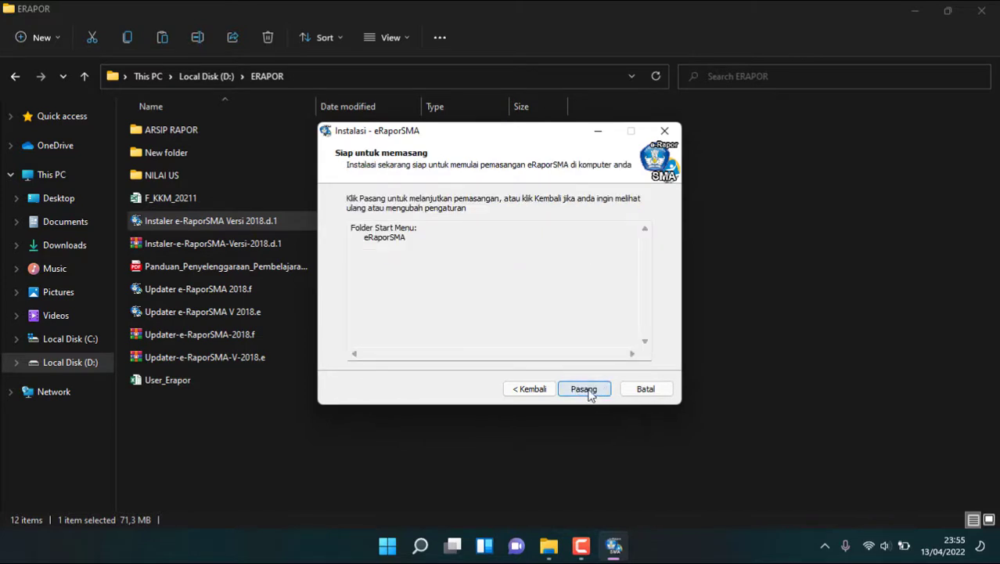
left_click(584, 389)
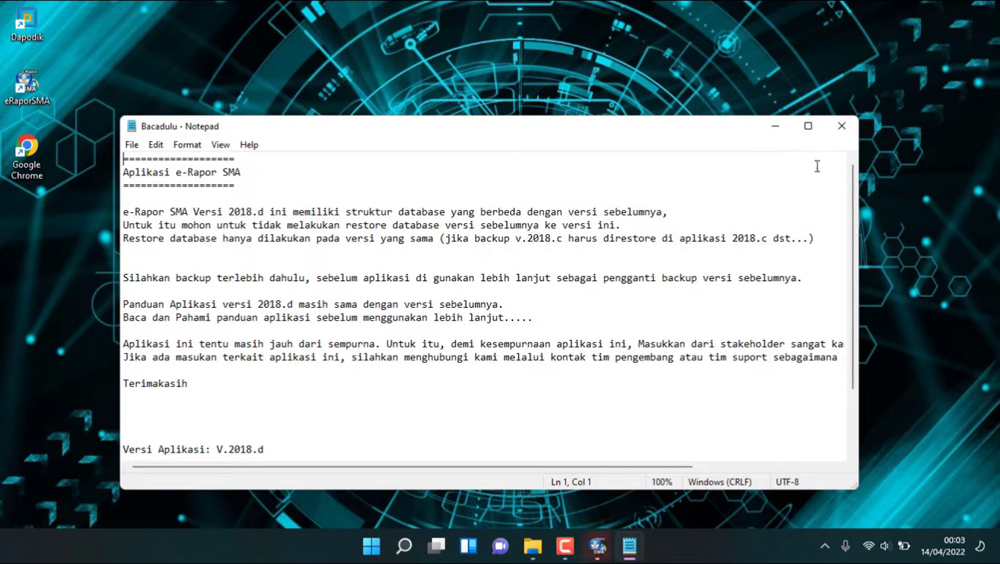
Step: Close the Bacadulu notes and finish setup without opening the README or launching the app
left_click(841, 125)
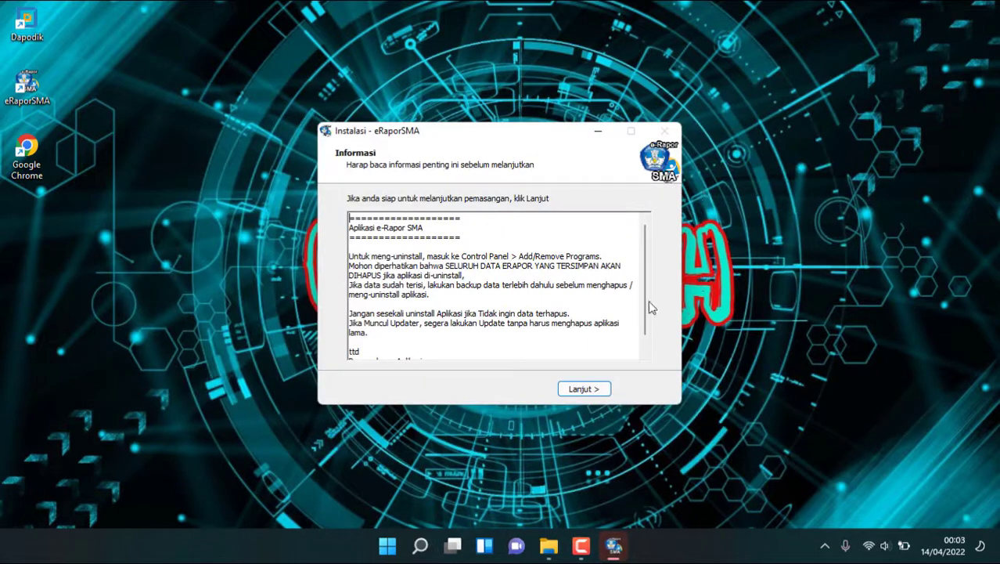
left_click(591, 391)
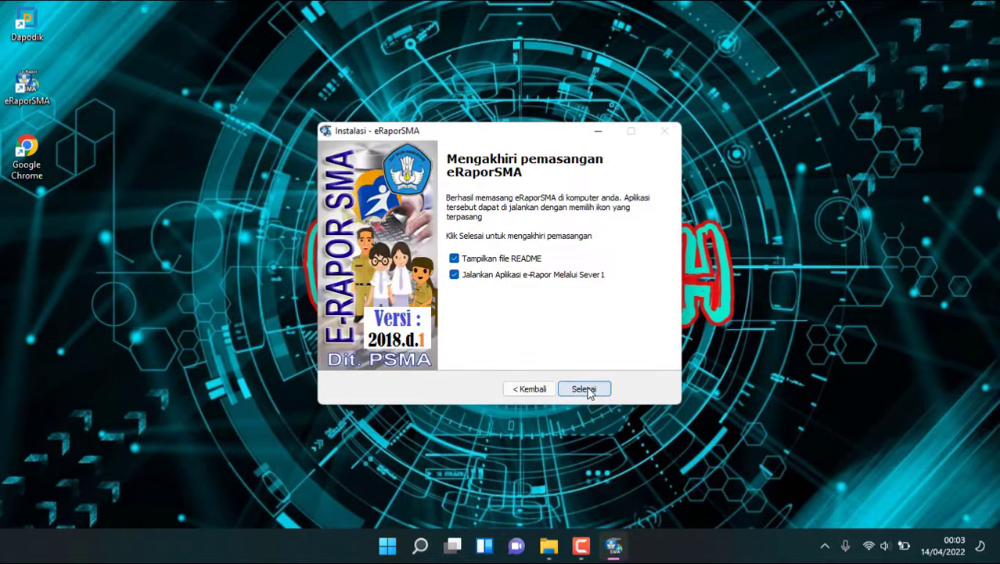
left_click(505, 258)
left_click(499, 277)
left_click(585, 386)
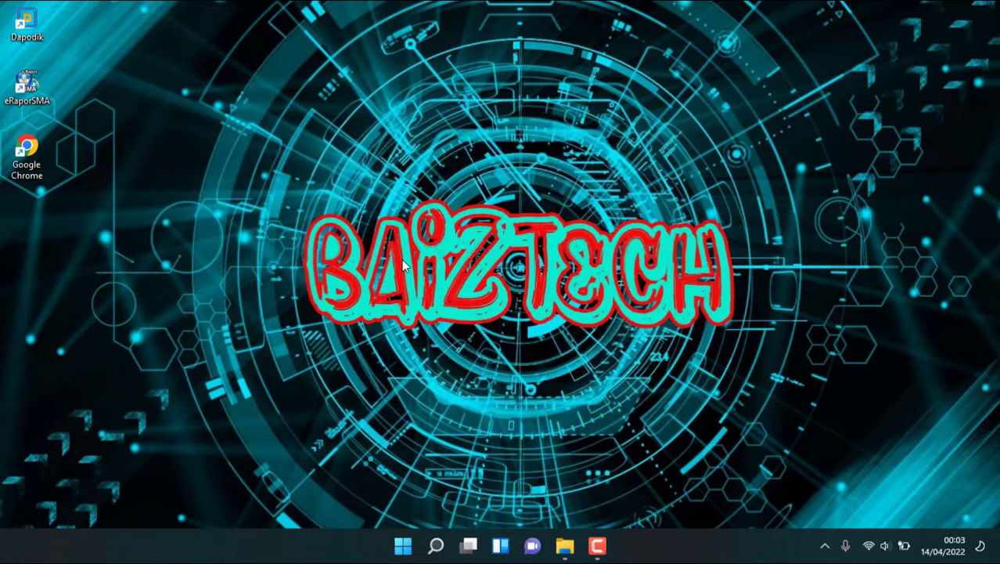
Step: Return to the ERAPOR folder and run 'Updater e-RaporSMA V 2018.e'
mouse_move(565, 545)
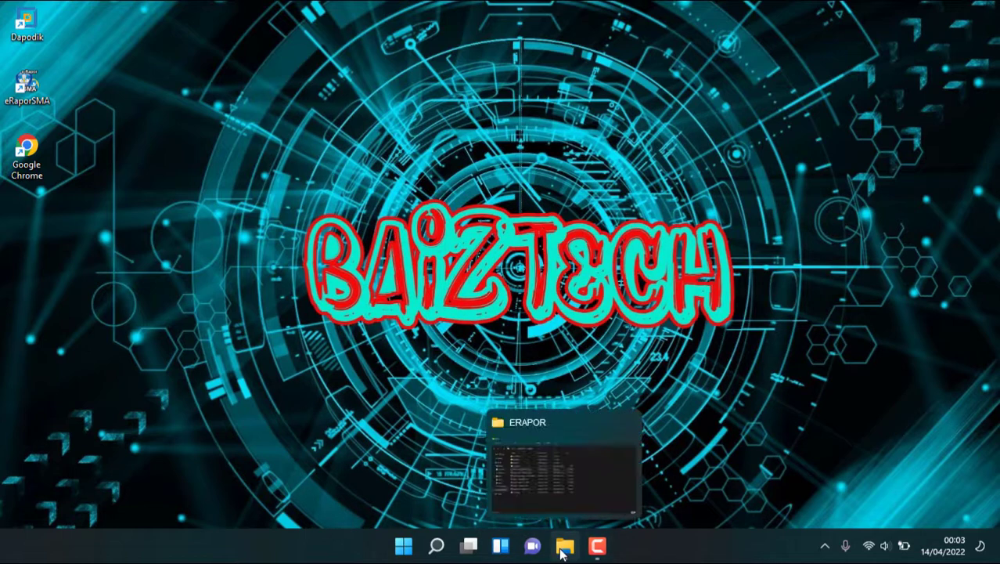
left_click(484, 487)
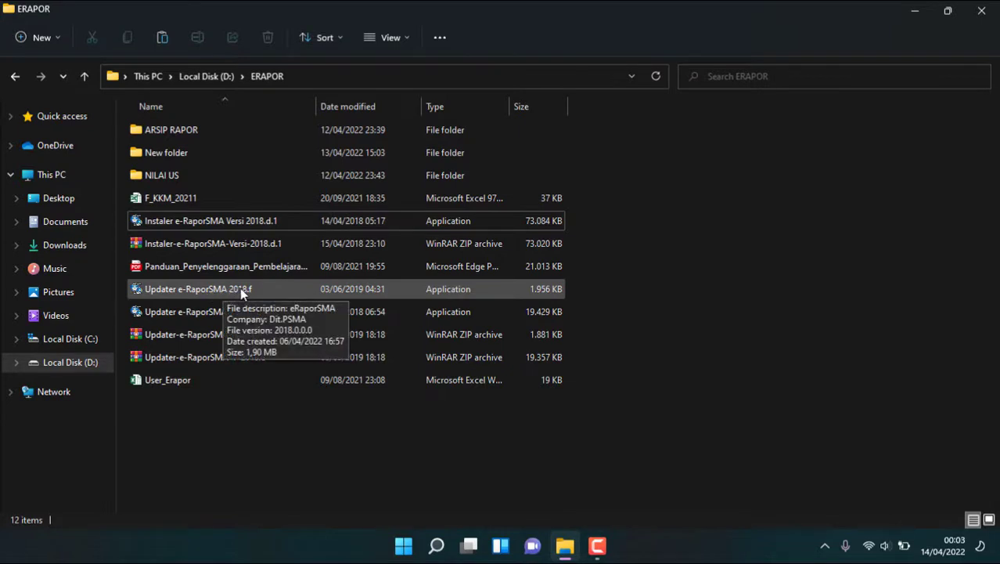
left_click(273, 311)
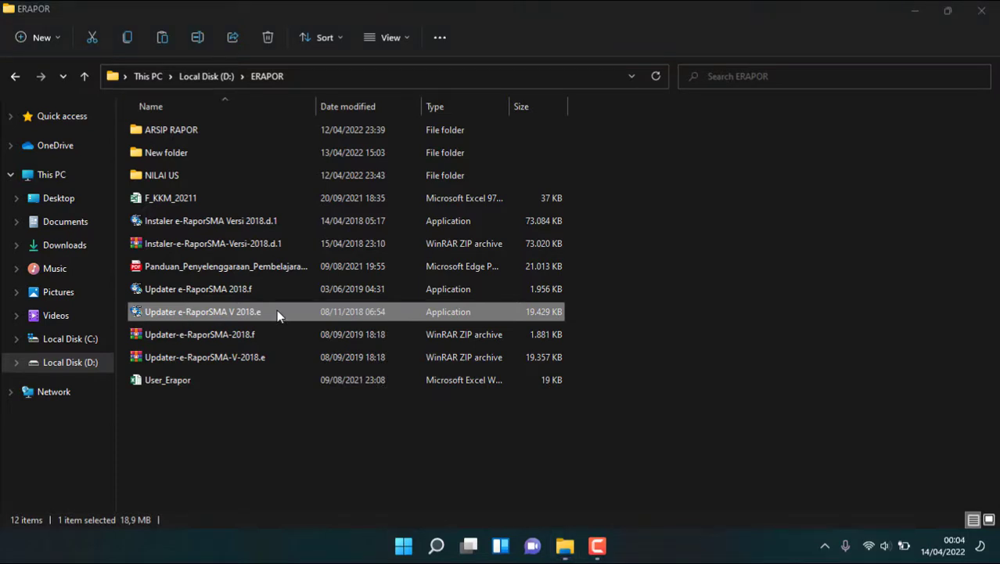
double_click(276, 311)
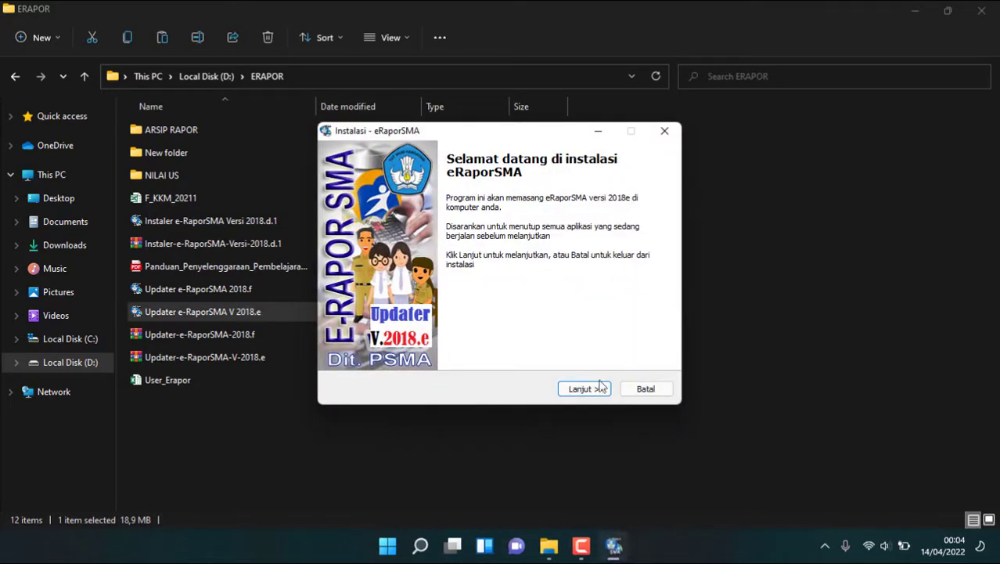
Step: Accept the licence and install the e-Rapor SMA 2018.e update
left_click(598, 384)
left_click(382, 343)
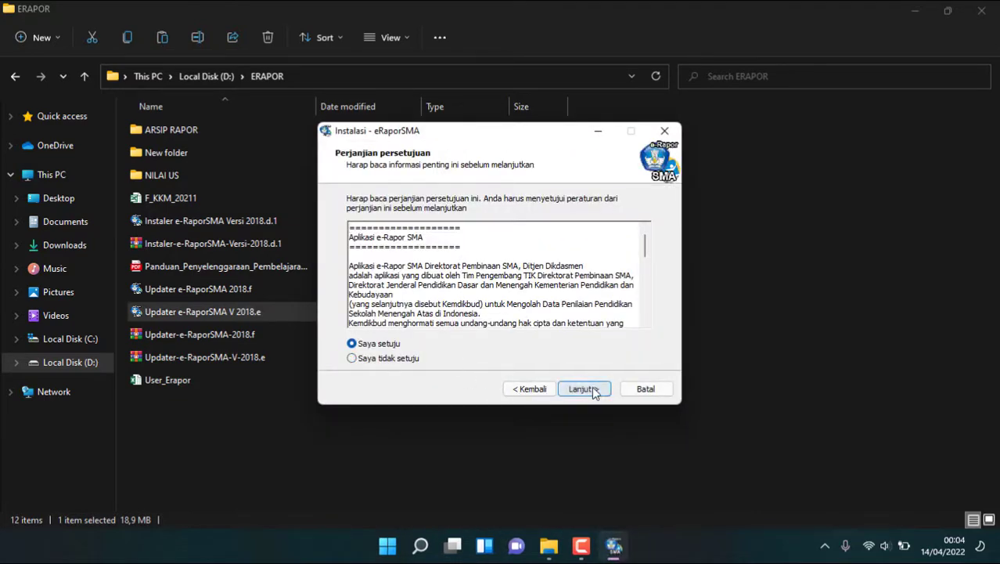
left_click(583, 388)
left_click(584, 387)
left_click(584, 388)
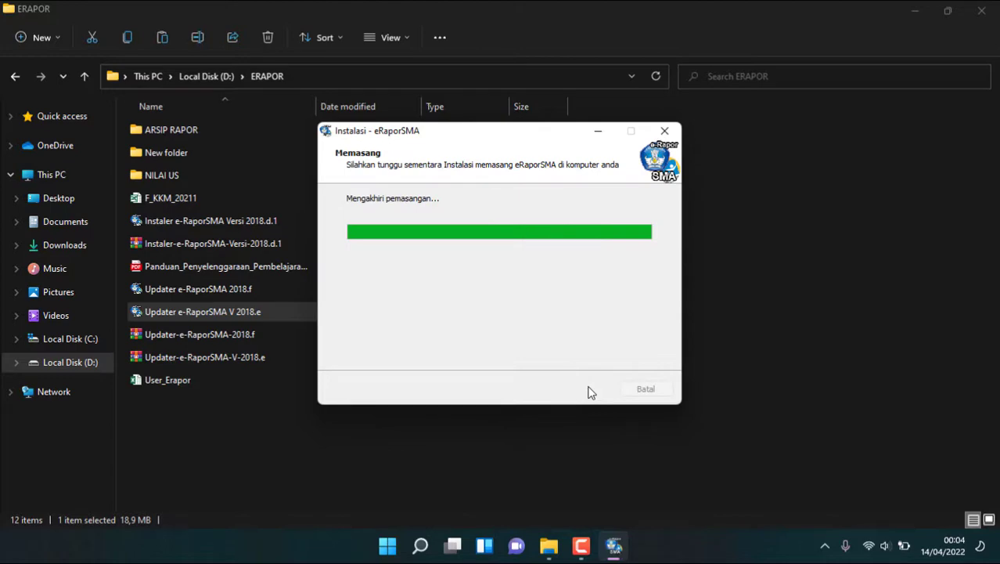
Step: Close the Bacadulu notes, finish the updater, and close the Readme notes
left_click(584, 387)
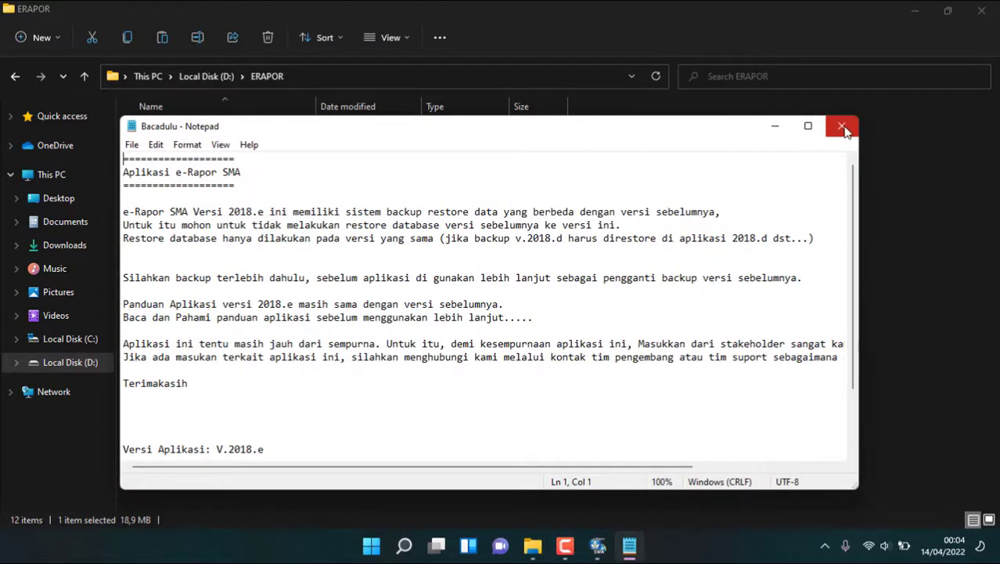
left_click(843, 127)
left_click(589, 389)
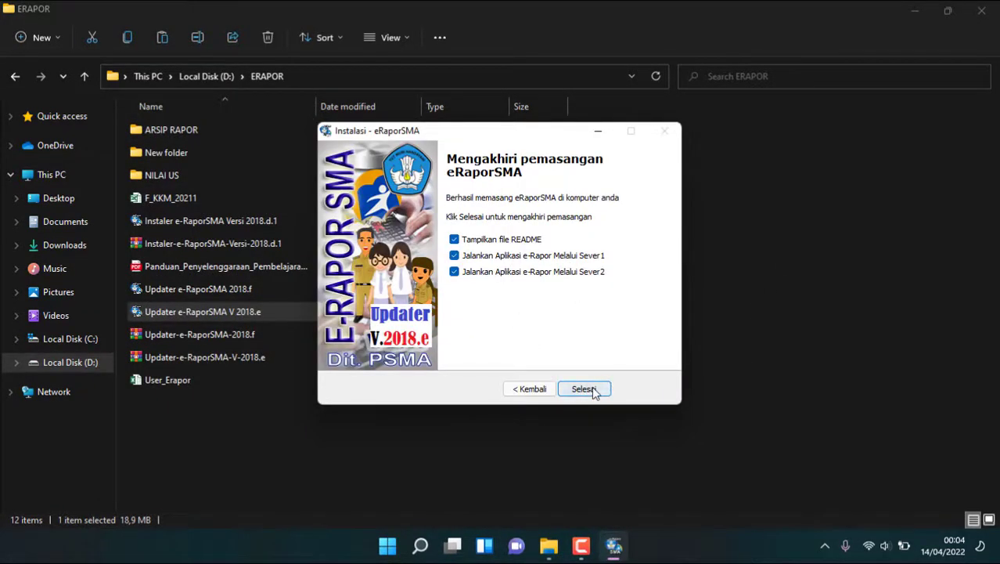
left_click(592, 390)
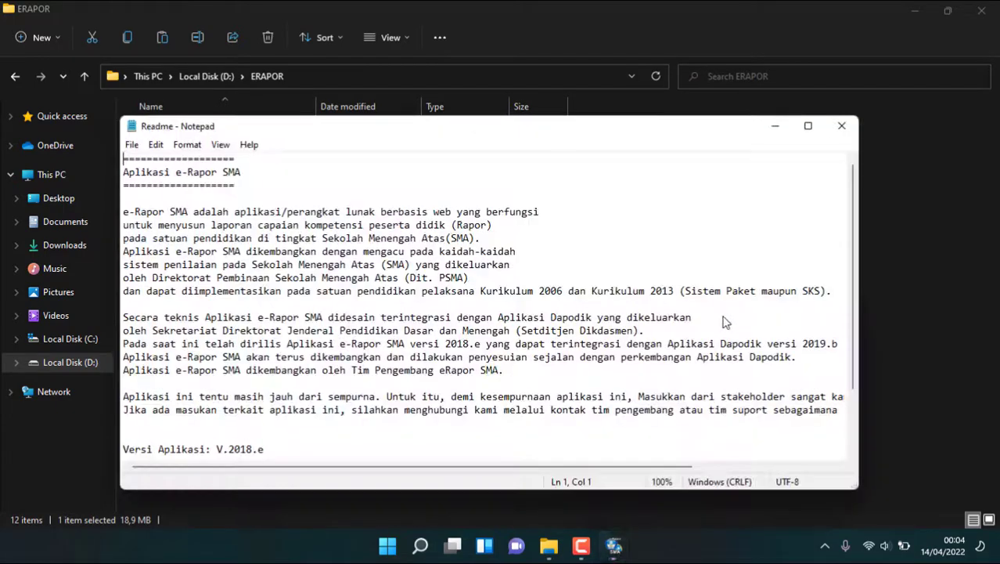
left_click(842, 125)
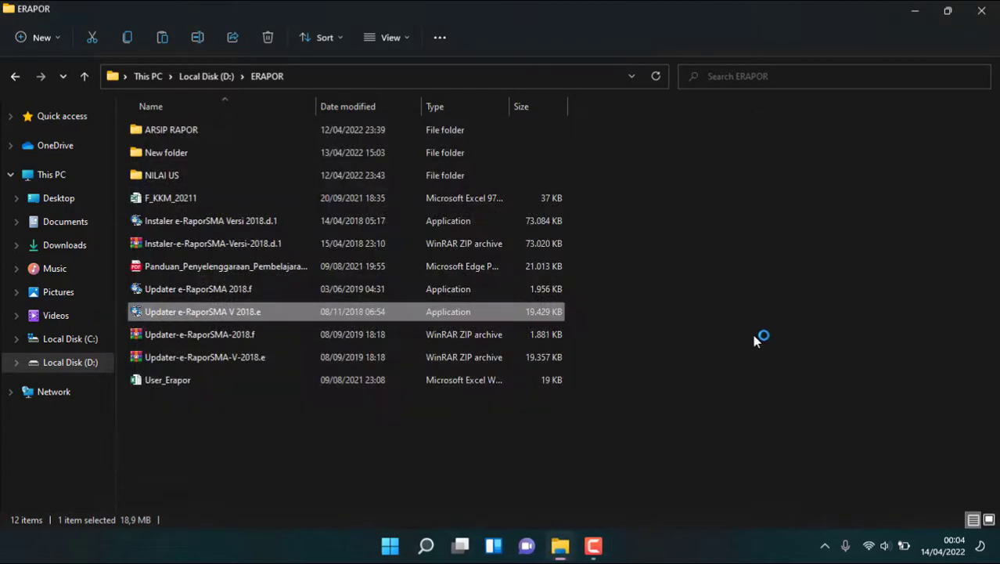
Step: Close the ERAPOR folder and the duplicate tab, then enter the admin username and password
left_click(982, 10)
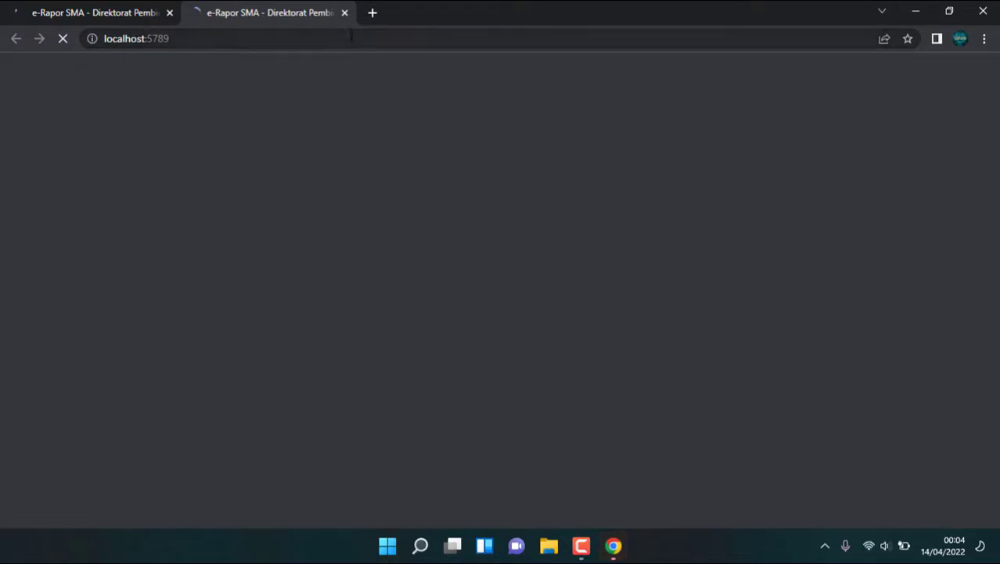
left_click(169, 13)
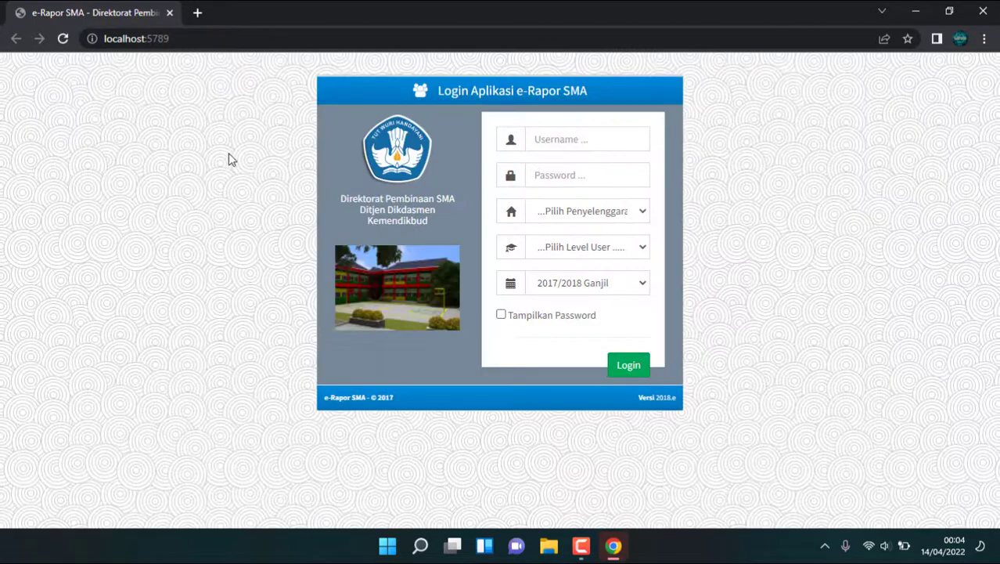
left_click(624, 142)
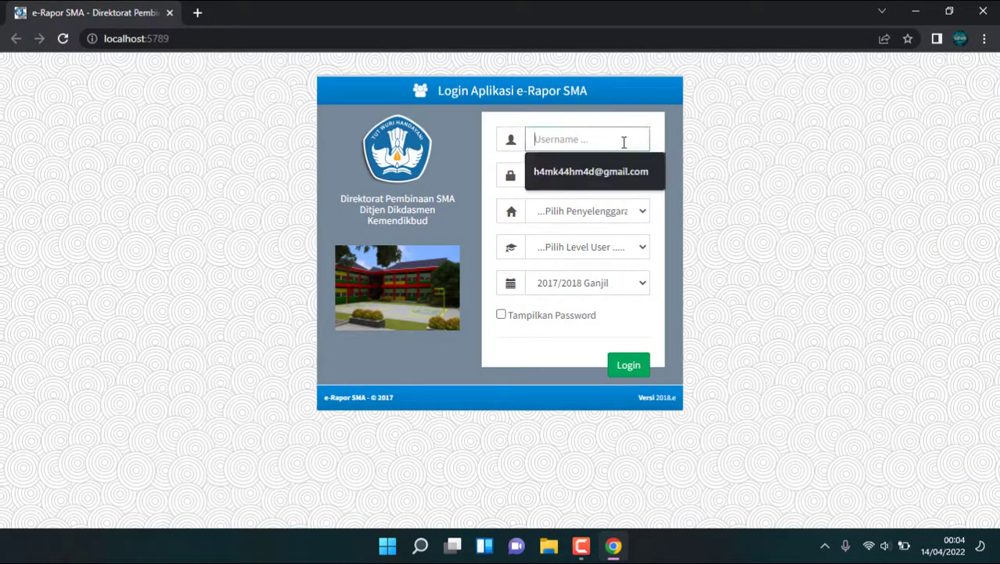
type("admin")
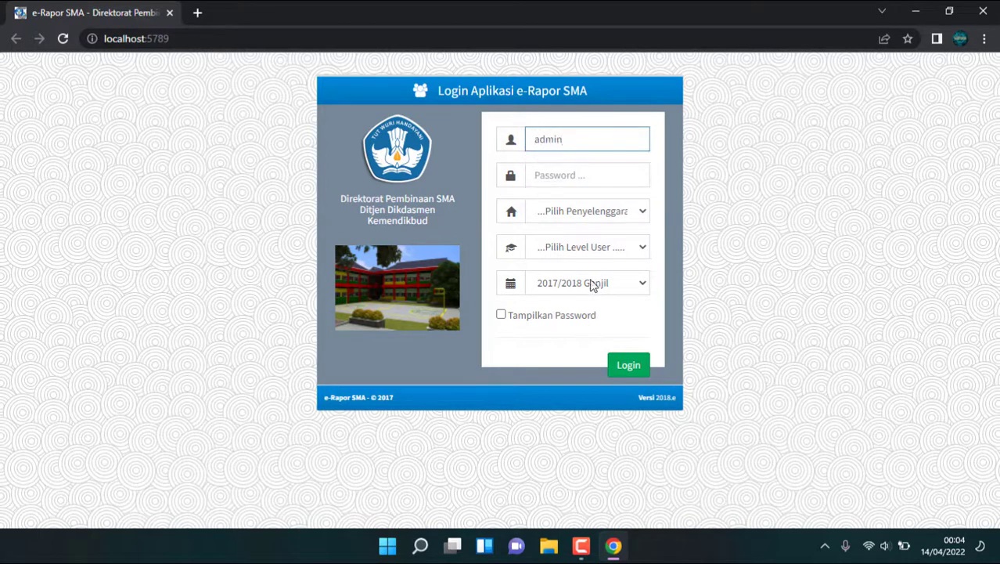
left_click(591, 176)
type("adm")
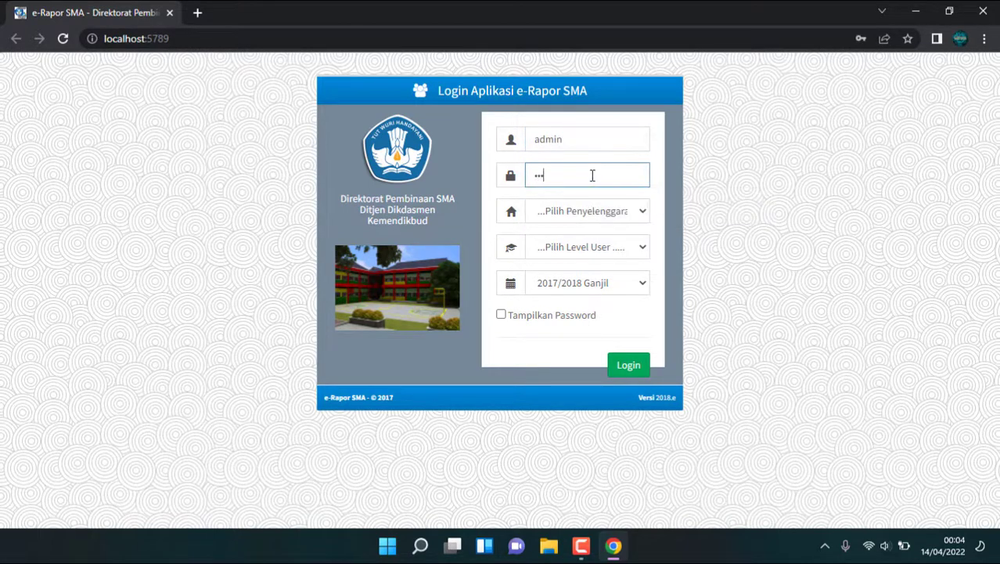
type("in12")
Step: Choose organiser Sistem Paket and user level Admin, then log in
left_click(590, 212)
left_click(577, 245)
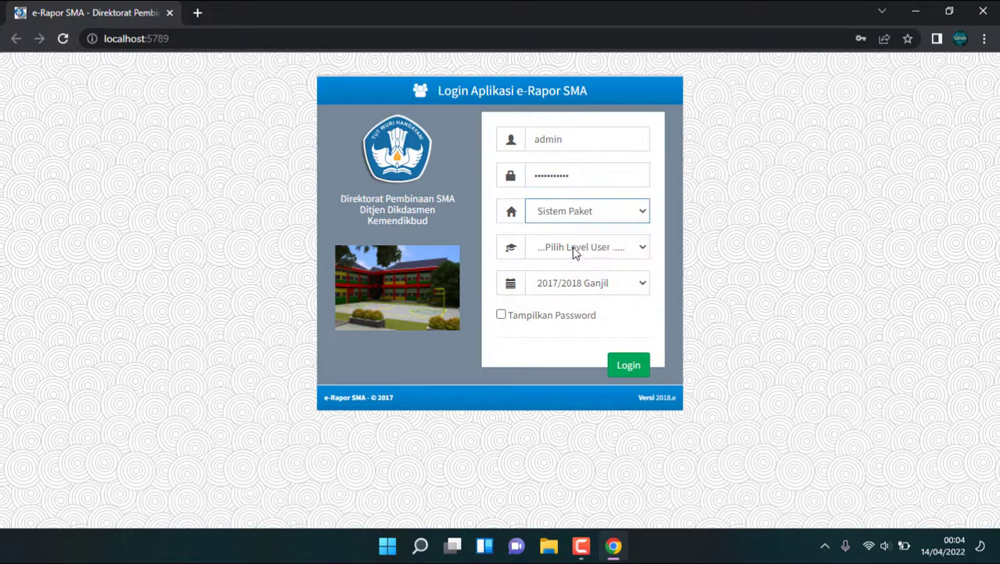
left_click(574, 247)
left_click(563, 294)
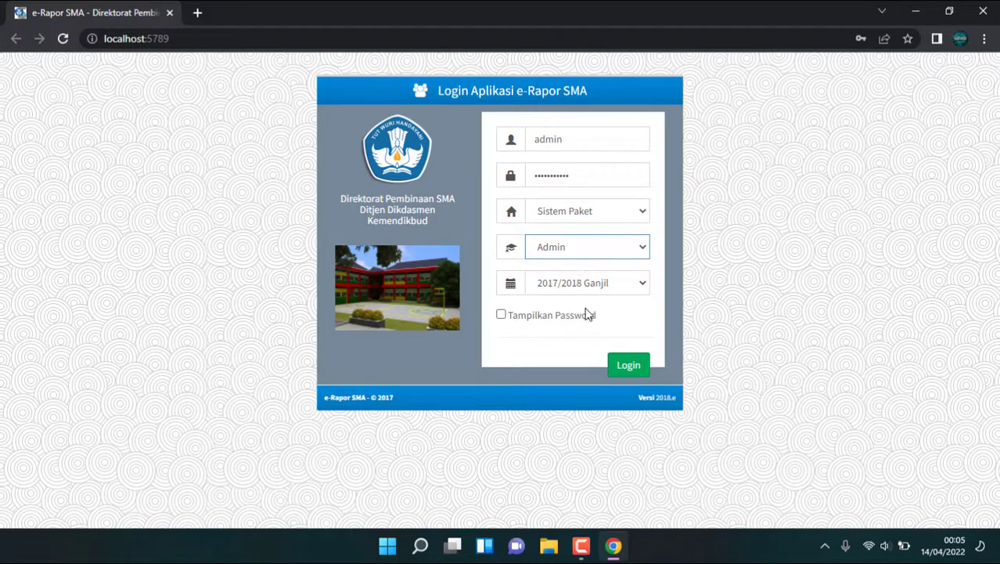
left_click(630, 368)
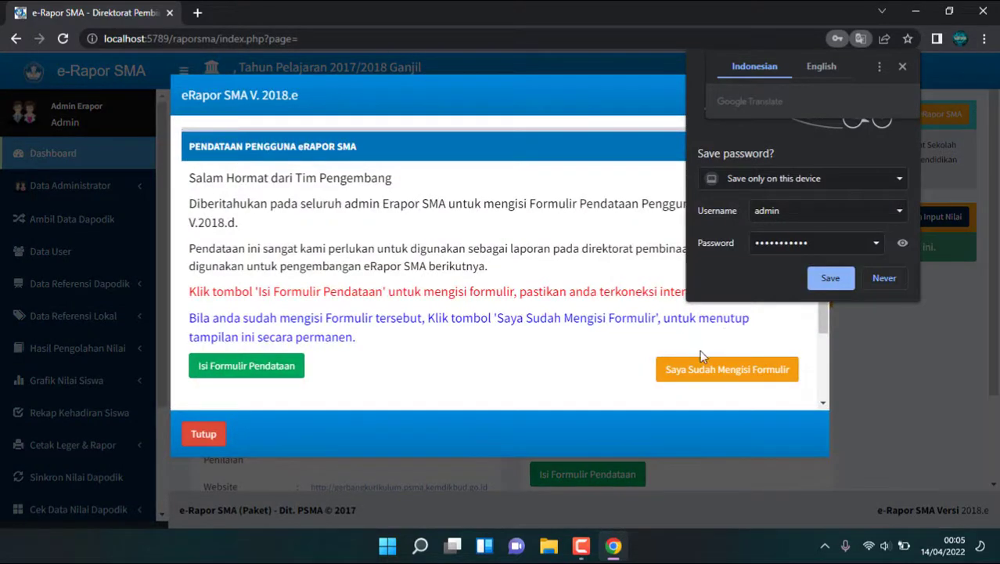
Step: Dismiss the data-collection notice and open Backup & Restore Data under Data Administrator
left_click(205, 435)
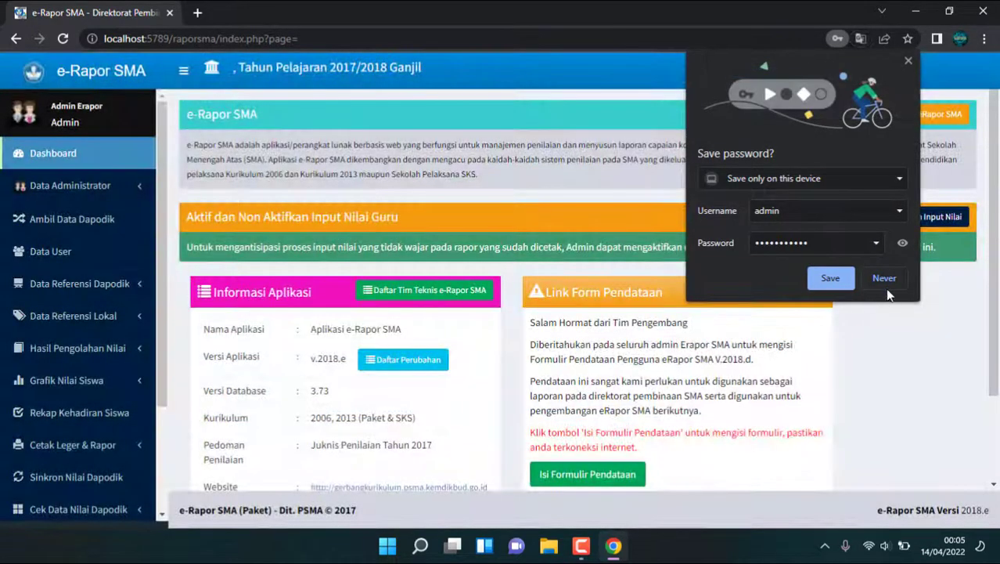
scroll(569, 317, "down", 2)
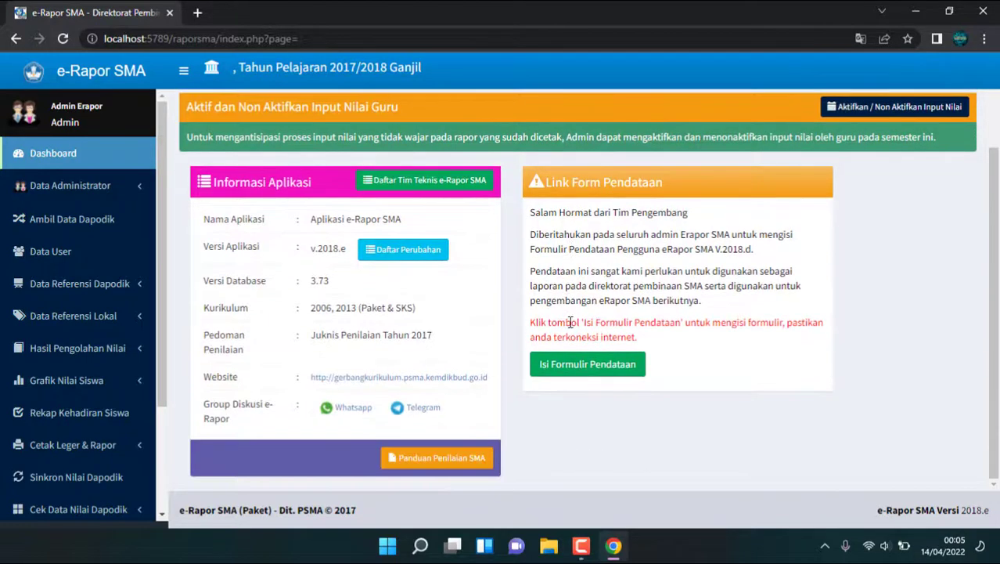
scroll(546, 395, "up", 2)
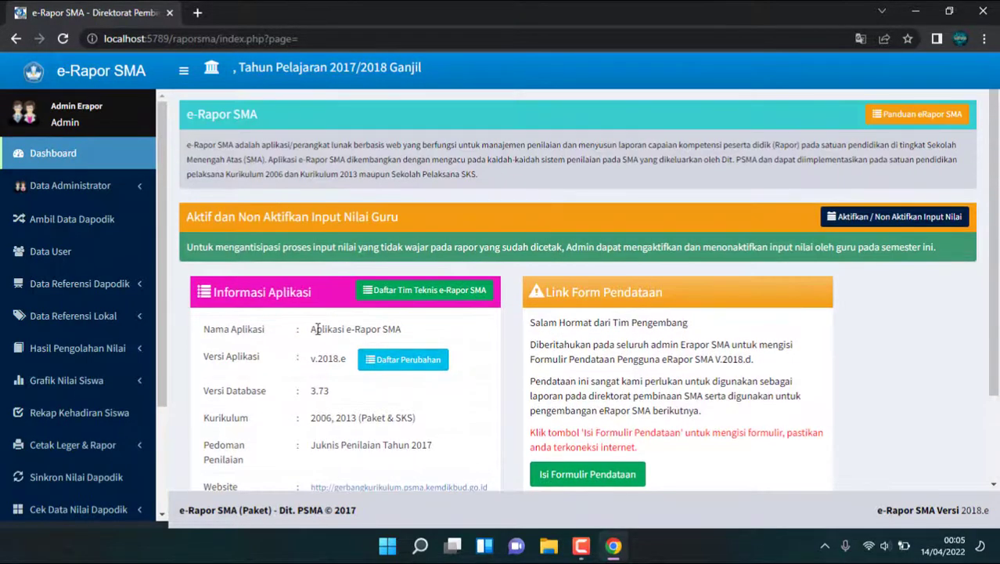
left_click(137, 197)
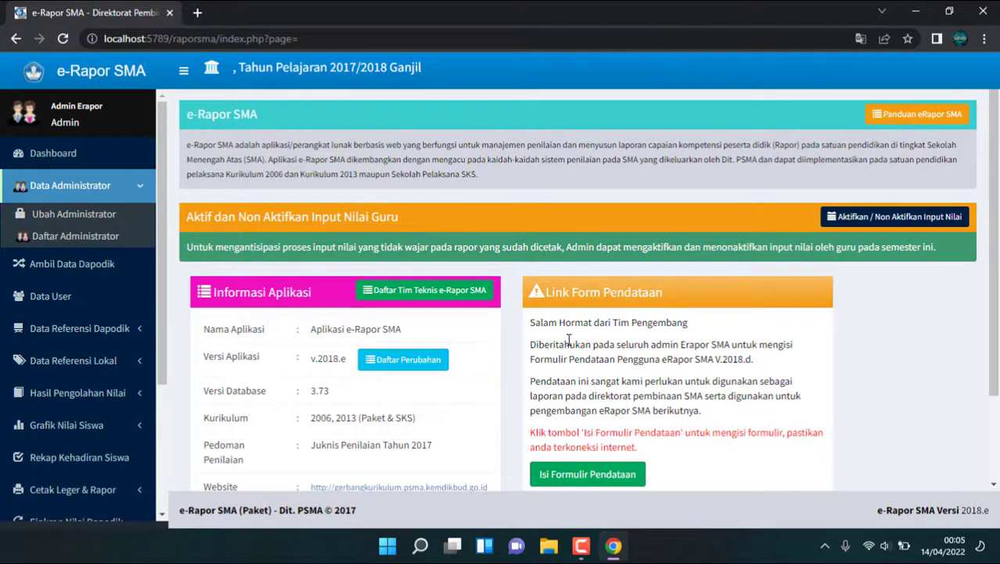
scroll(695, 355, "down", 2)
scroll(109, 335, "down", 3)
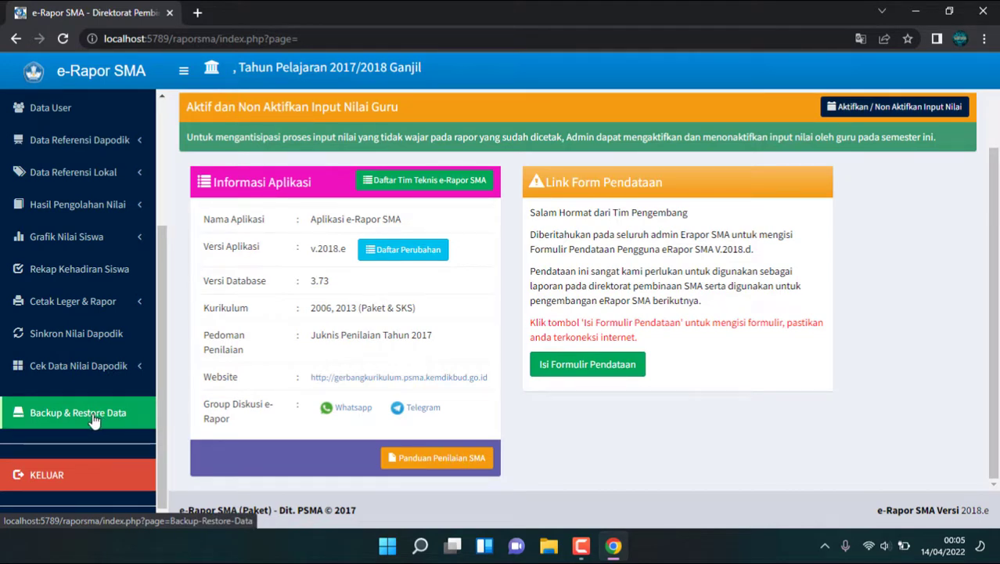
left_click(92, 420)
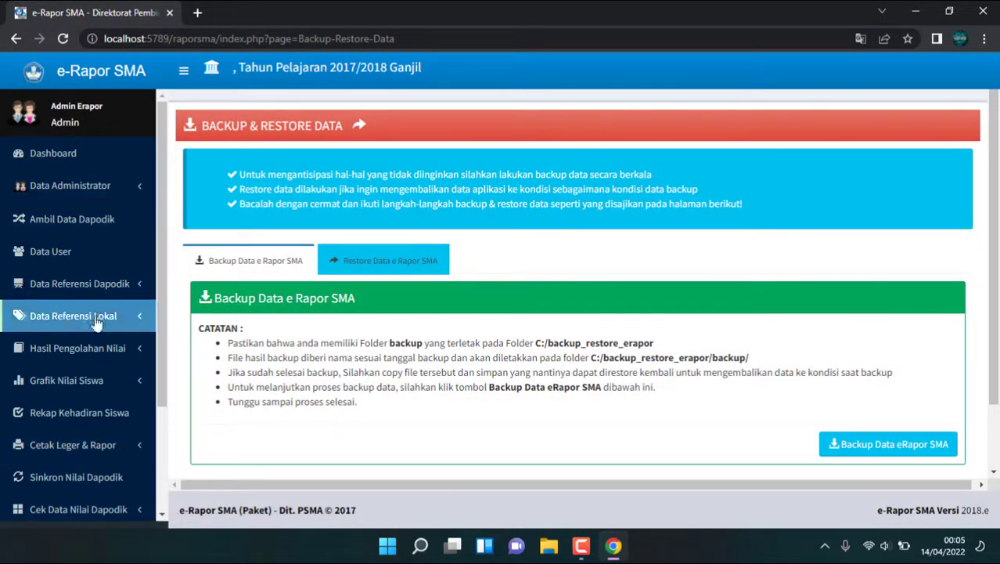
Step: Switch to the Restore Data e Rapor SMA tab and focus the backup file field
left_click(393, 266)
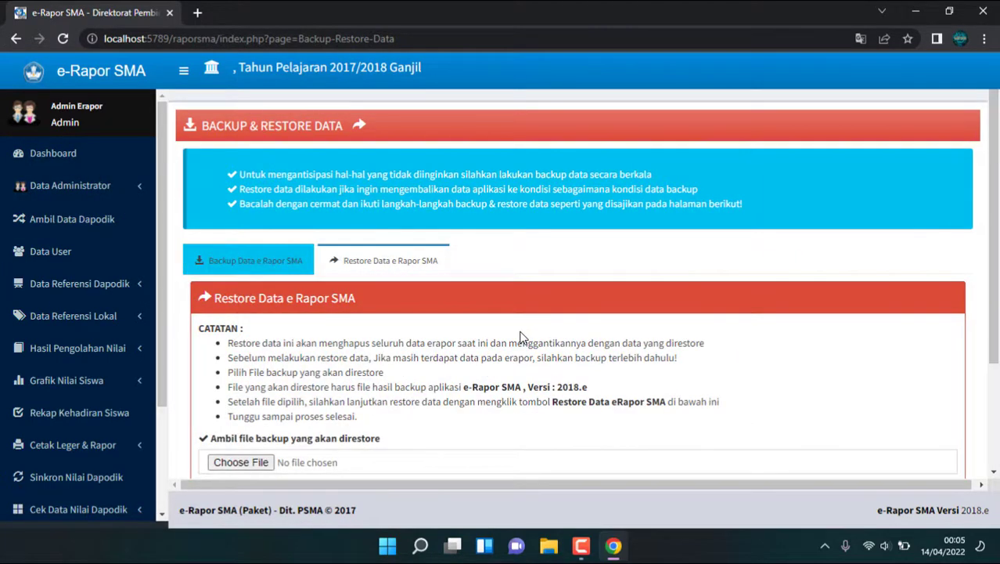
scroll(523, 338, "down", 2)
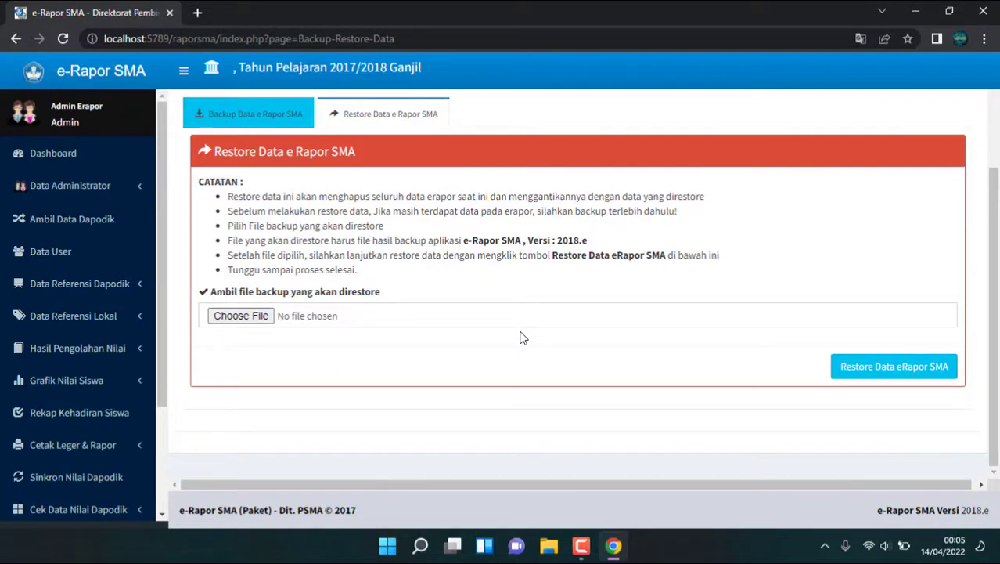
left_click(311, 323)
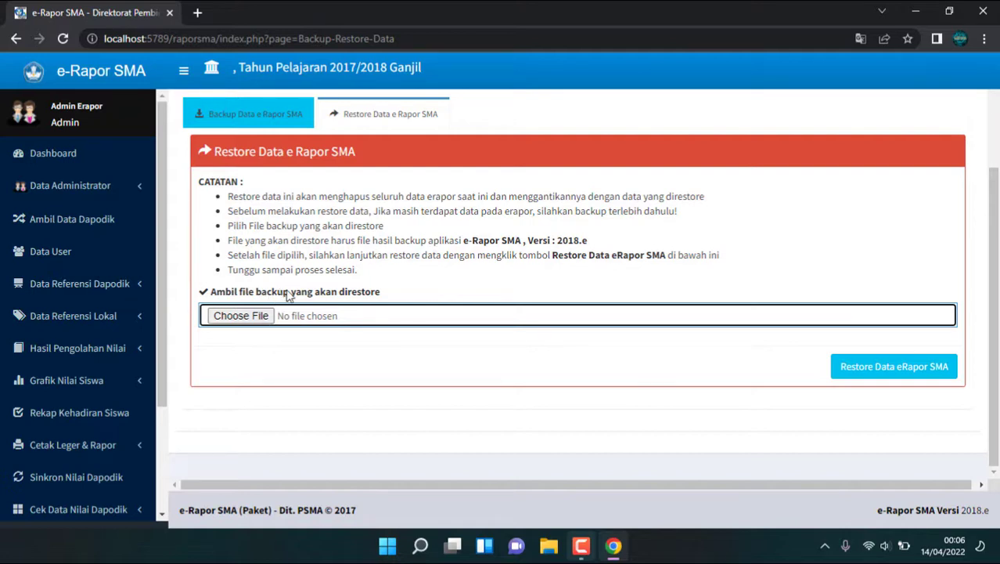
Step: Choose 'backup_20220413 SEMESTER GANJIL 2021 FINAL.wdp' from D:\ERAPOR\New folder as the restore file
left_click(375, 311)
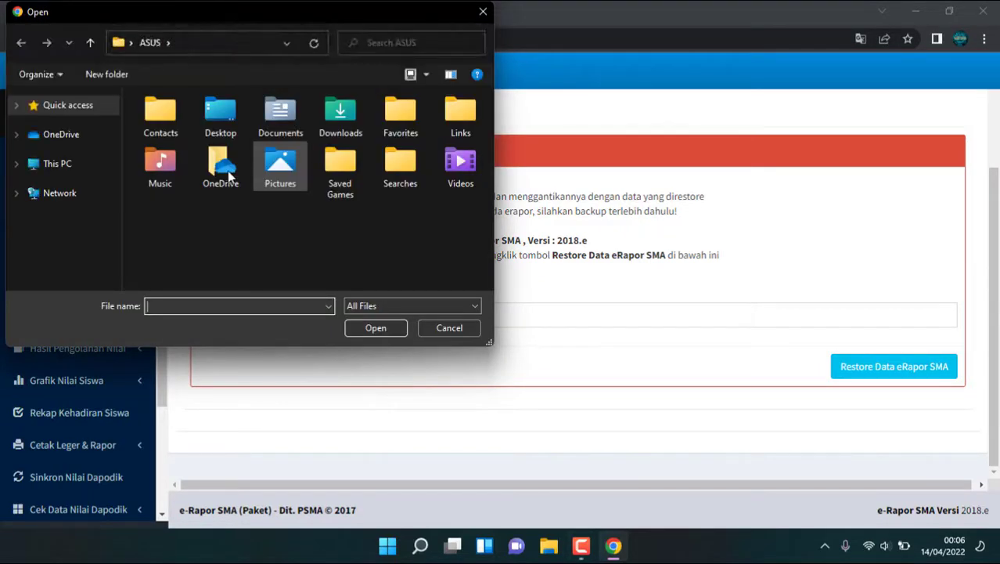
left_click(60, 165)
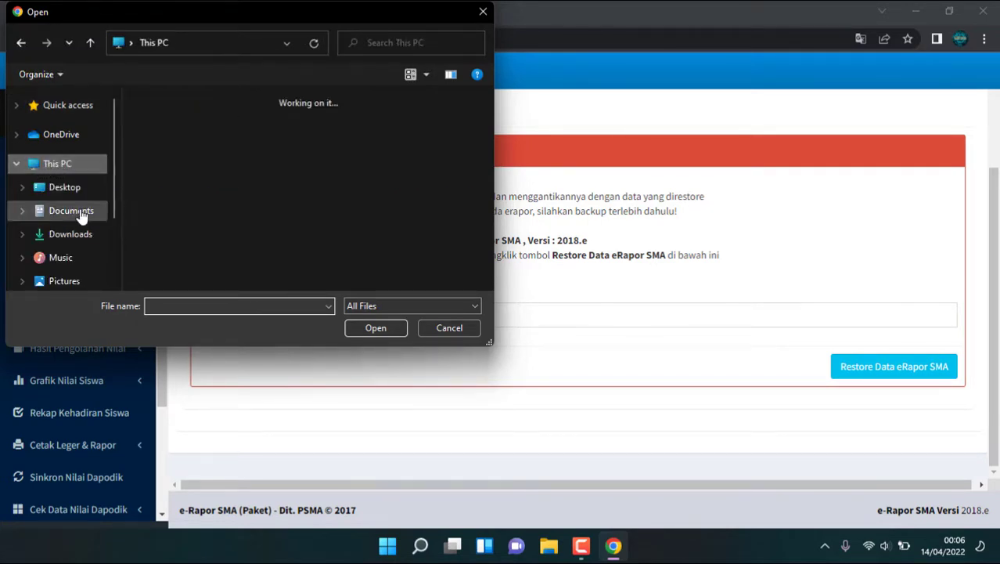
scroll(125, 177, "down", 2)
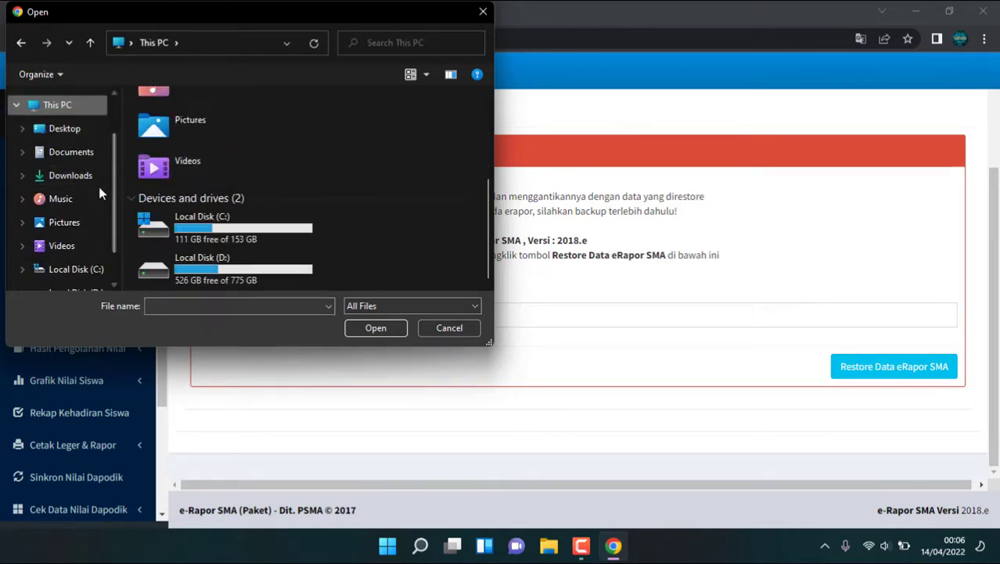
scroll(94, 188, "down", 1)
left_click(86, 244)
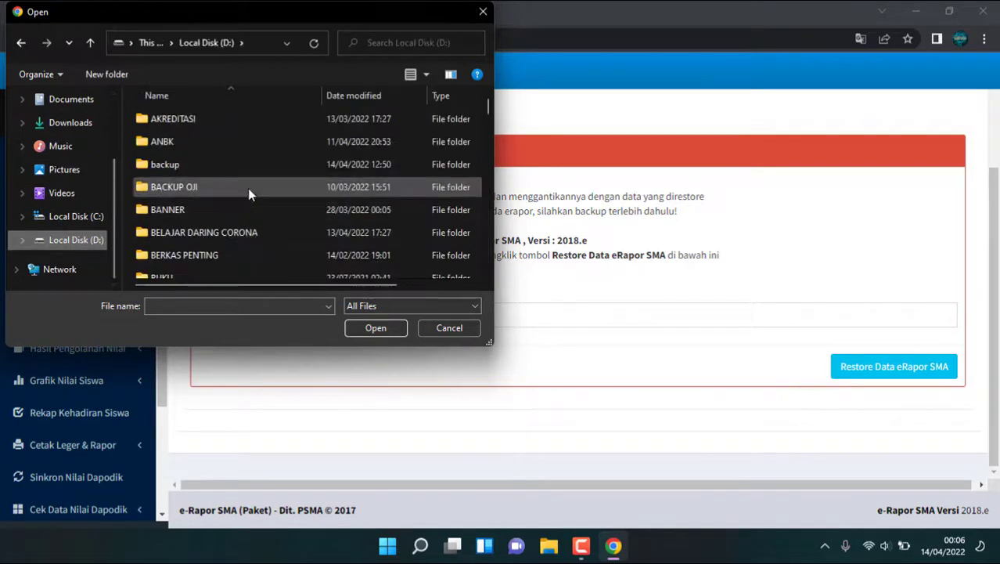
scroll(212, 201, "down", 4)
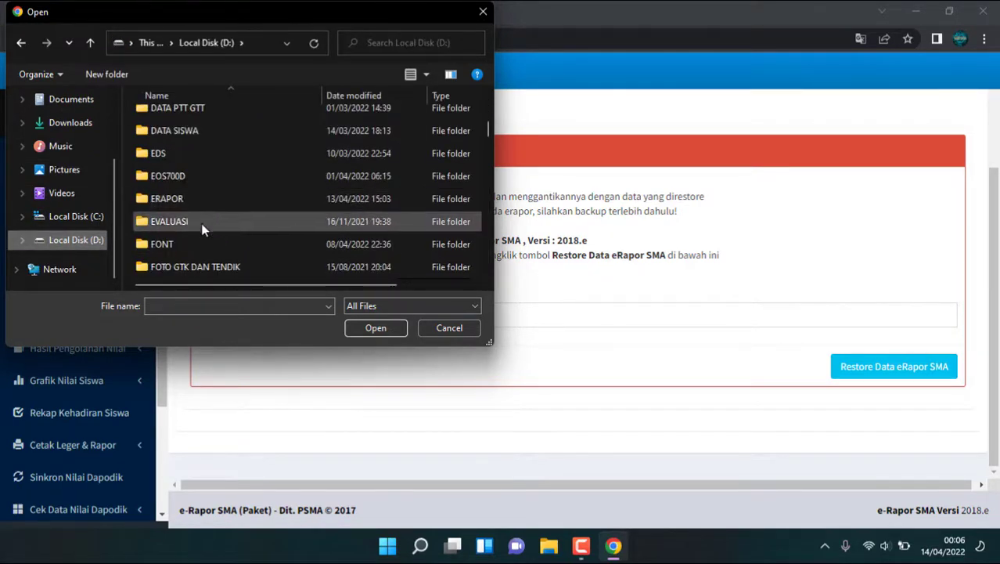
double_click(200, 200)
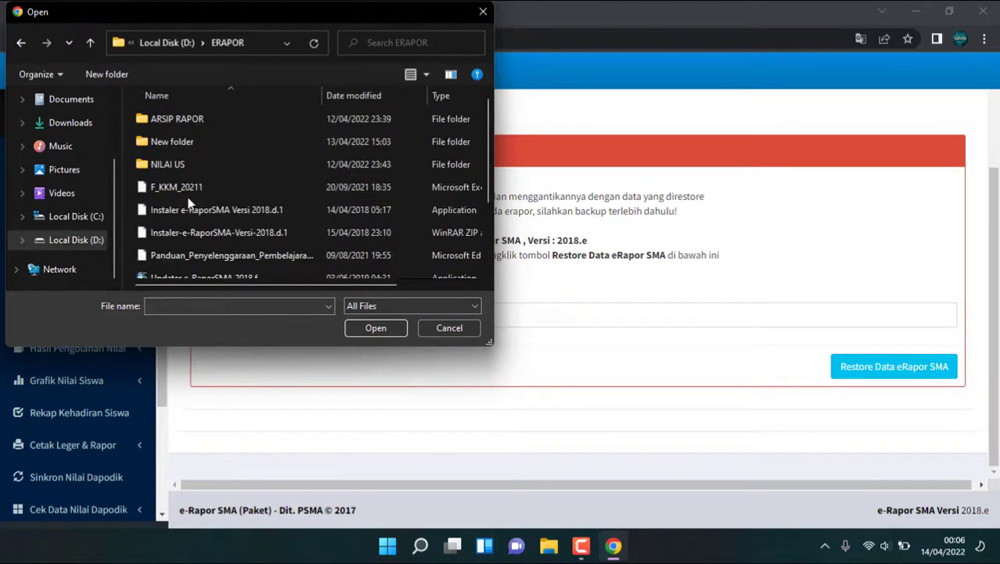
double_click(217, 145)
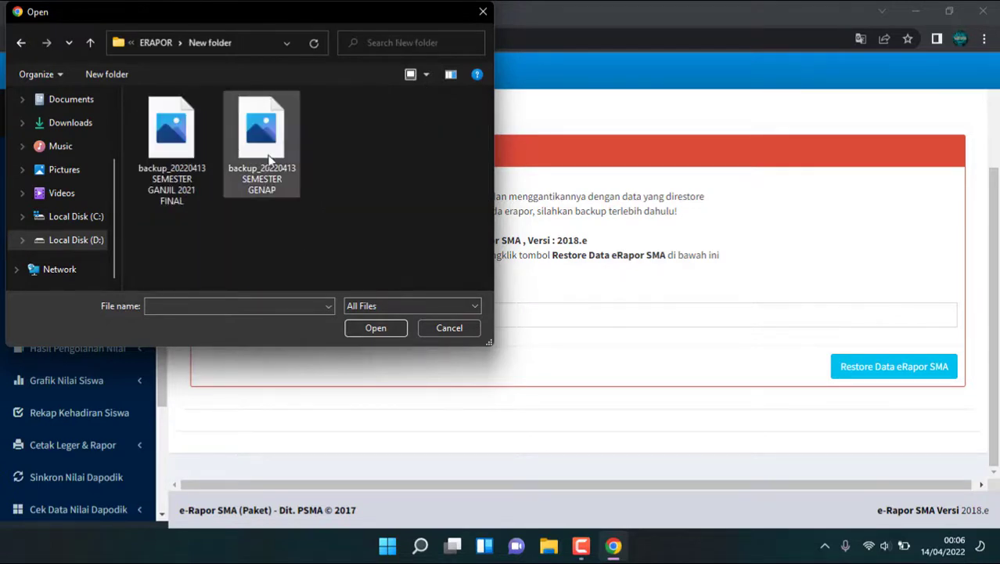
left_click(180, 179)
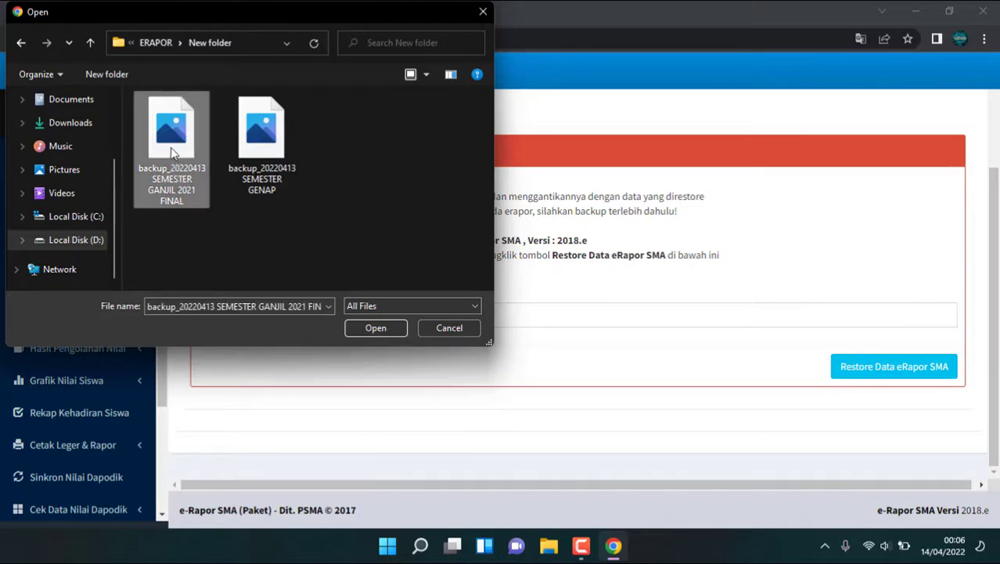
left_click(379, 328)
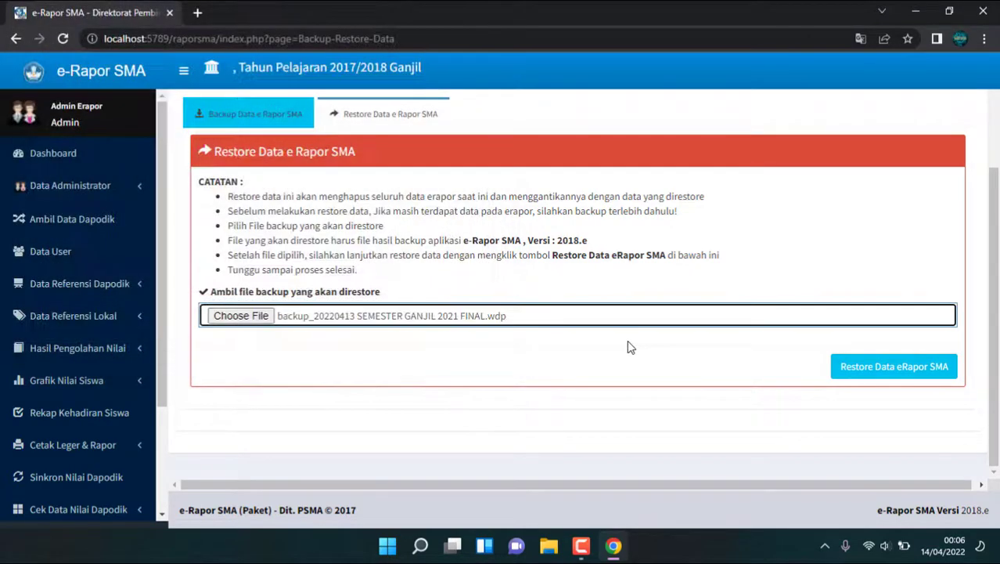
Step: Restore the data from the chosen backup, then log out after the success message
left_click(906, 378)
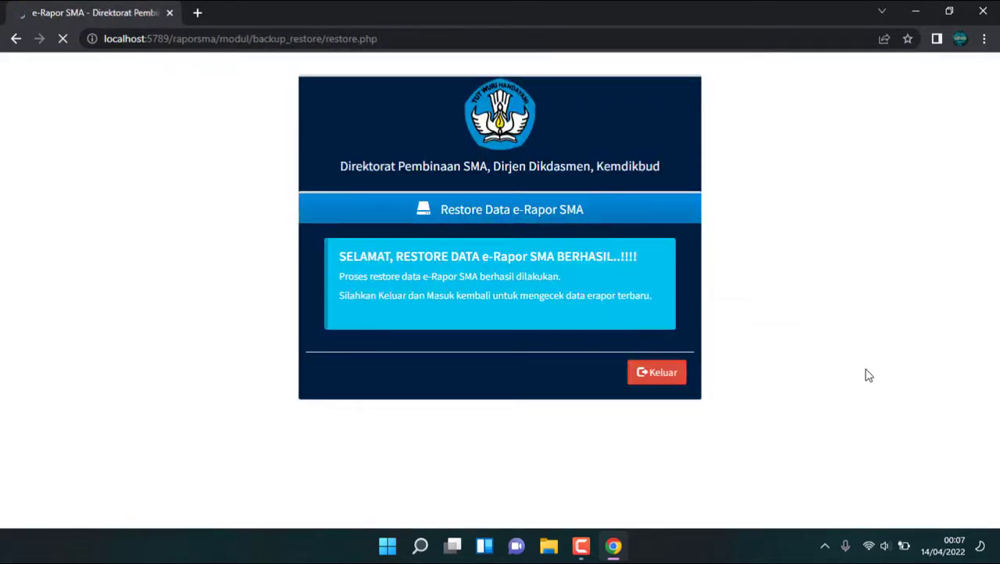
left_click(649, 376)
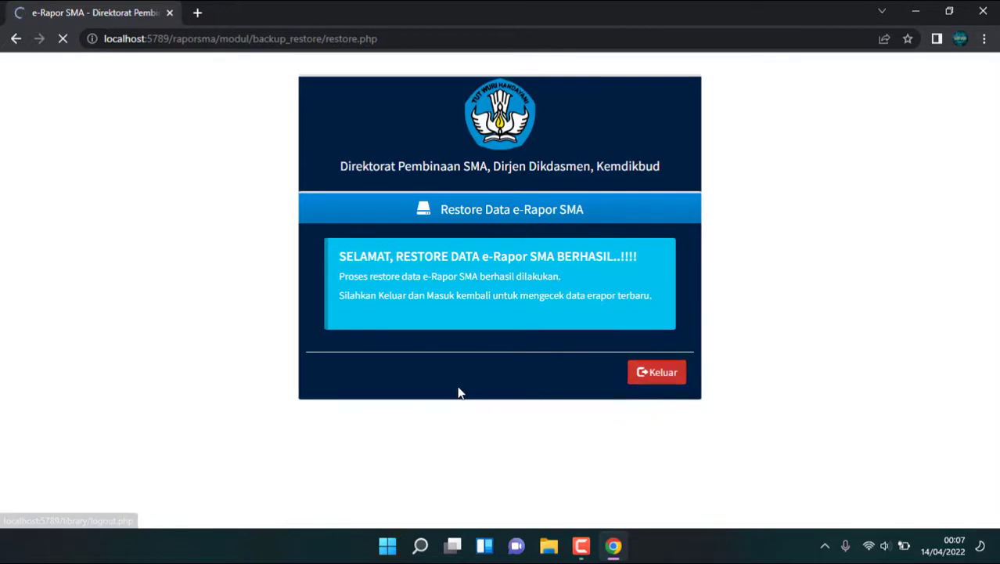
Step: Log back in with the admin credentials, organiser Sistem Paket and user level Admin
left_click(574, 142)
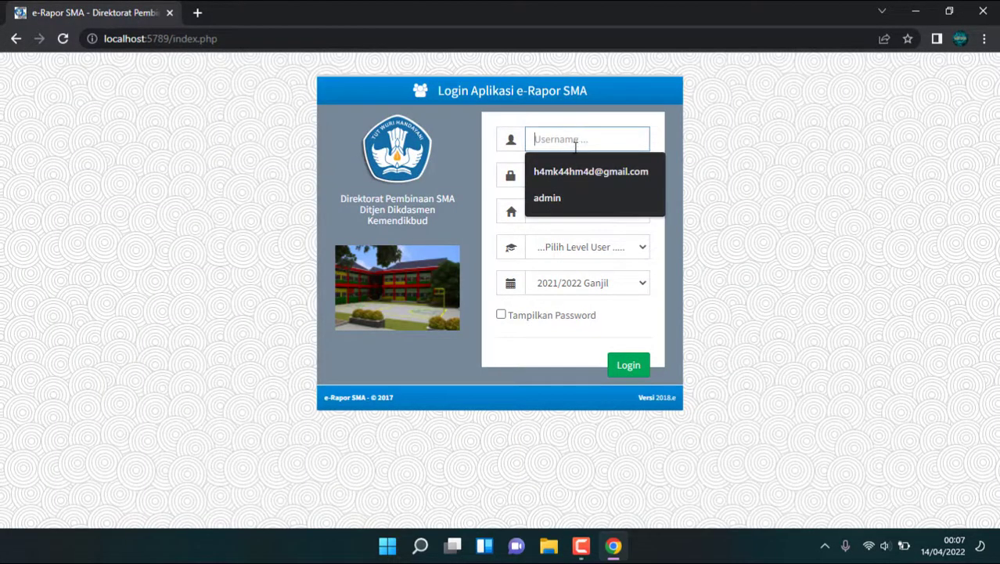
left_click(561, 194)
left_click(572, 177)
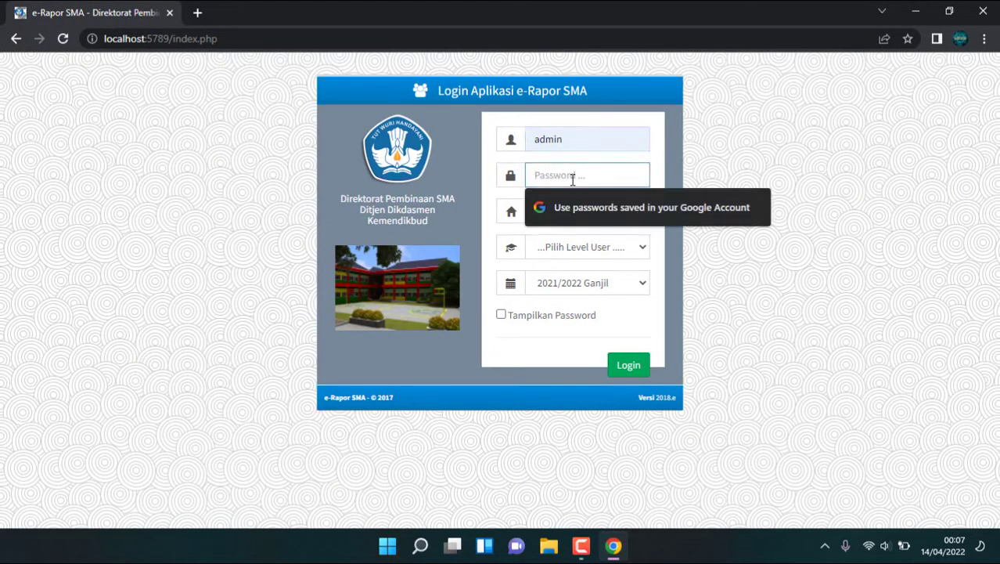
type("ad")
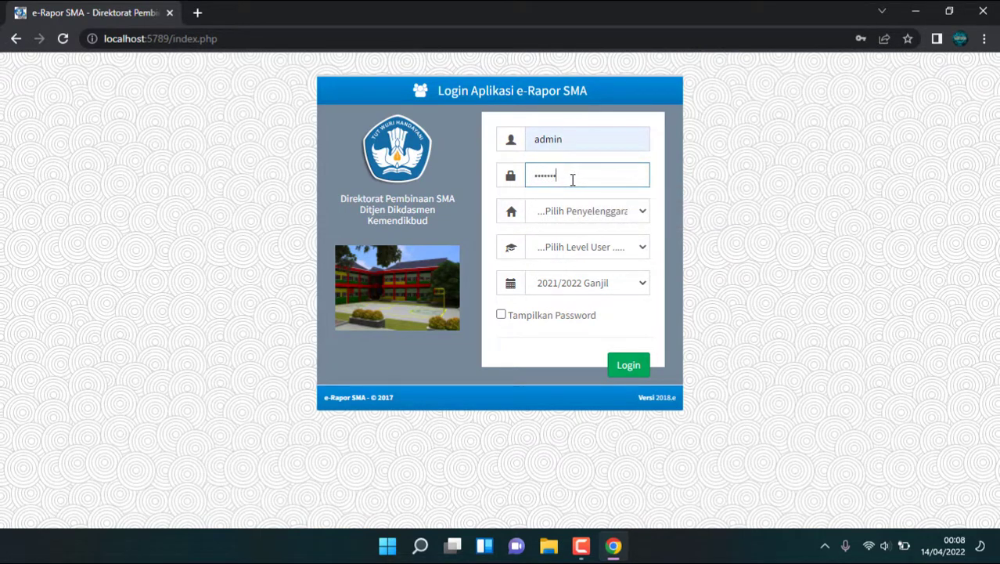
left_click(597, 212)
left_click(593, 243)
left_click(593, 249)
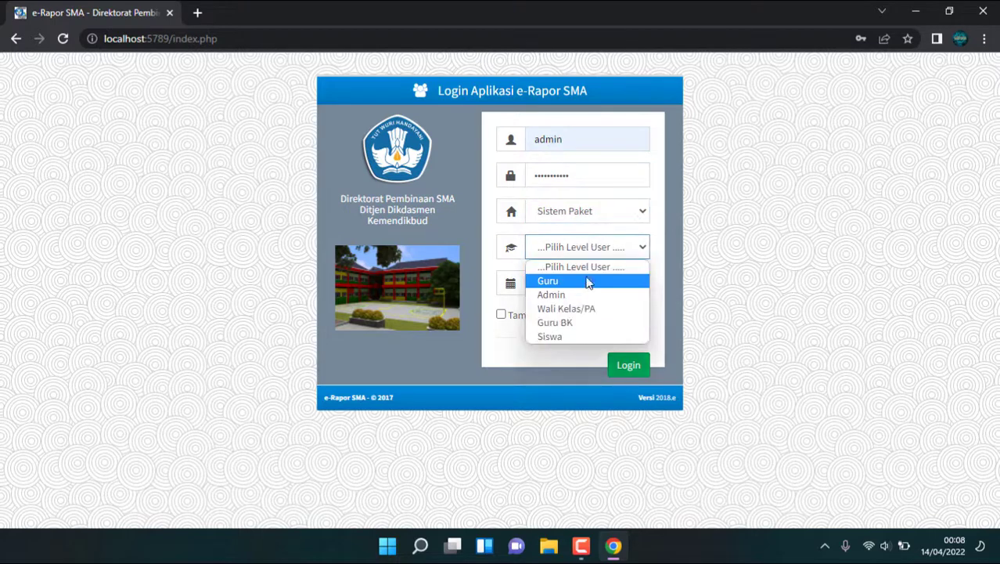
left_click(580, 291)
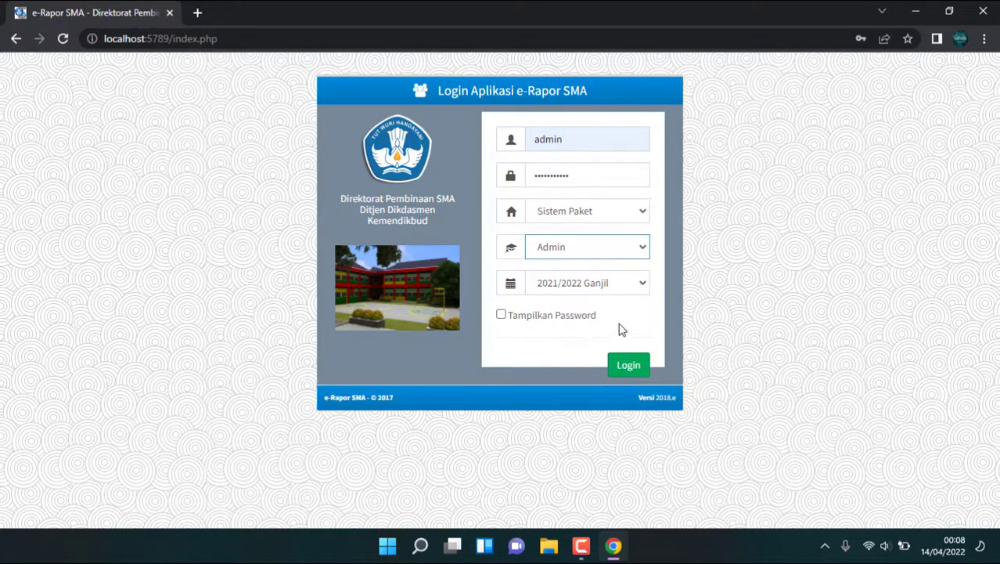
left_click(633, 369)
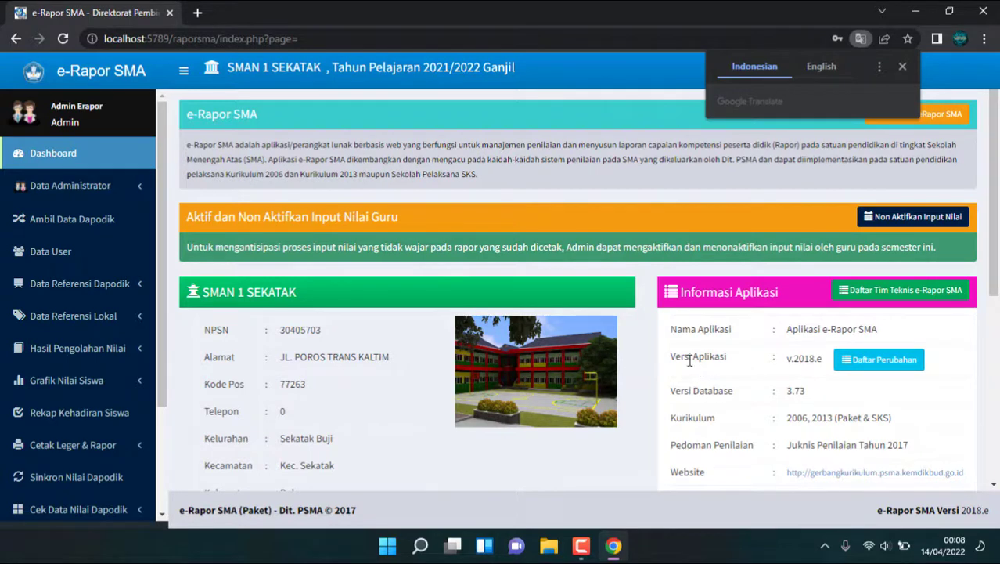
Step: Check Cek Data Nilai Dapodik, then open Status Penilaian under Hasil Pengolahan Nilai
scroll(398, 337, "down", 2)
scroll(110, 349, "down", 2)
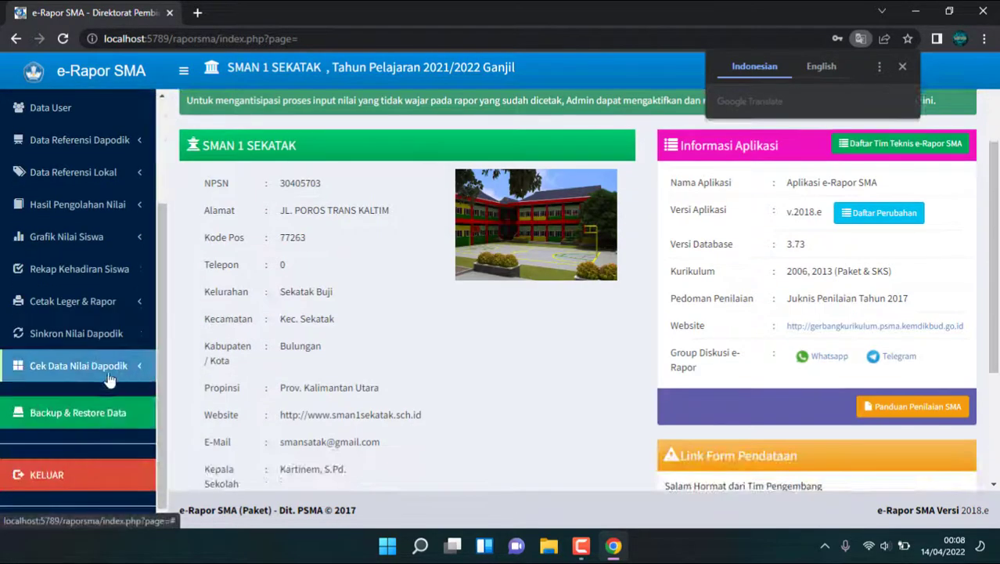
left_click(116, 333)
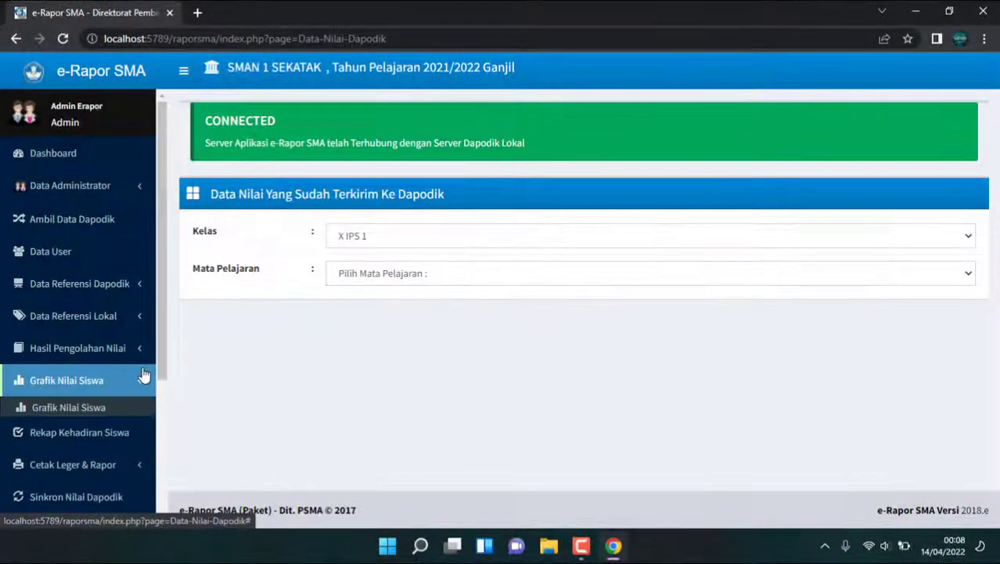
left_click(132, 353)
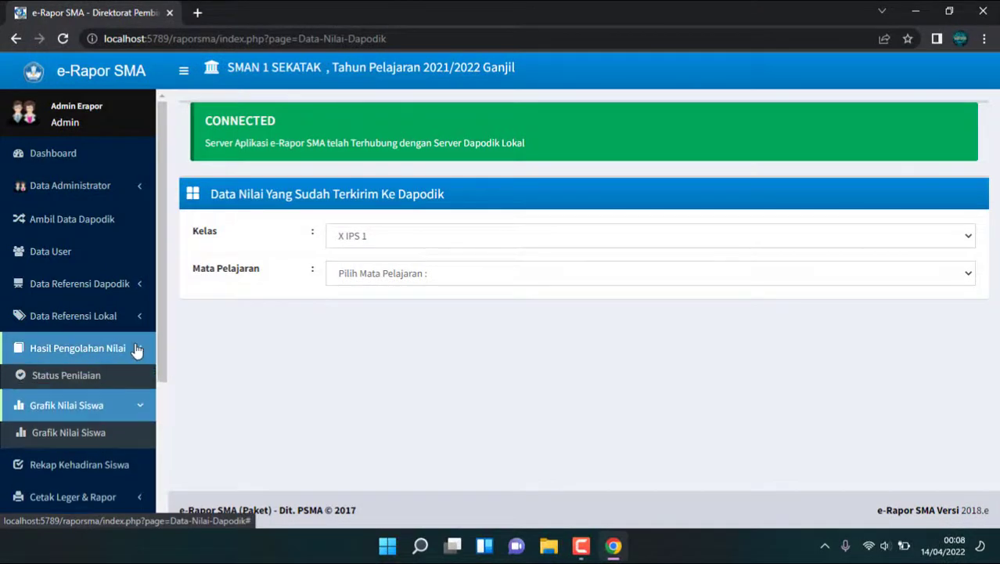
left_click(98, 382)
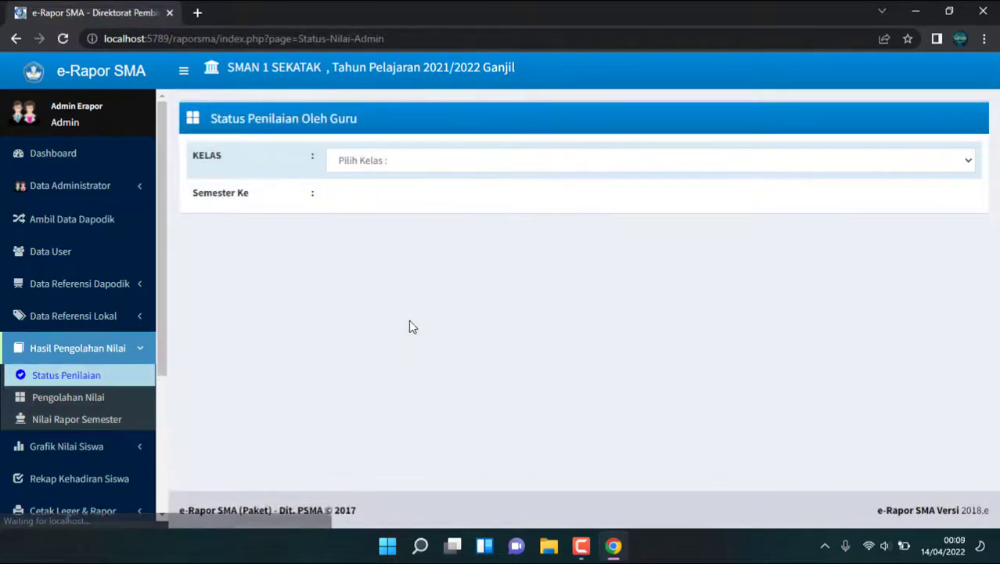
Step: Load the Status Penilaian table for Kelas X IPS 1, Semester 1 and review the ticked statuses
left_click(411, 157)
left_click(398, 202)
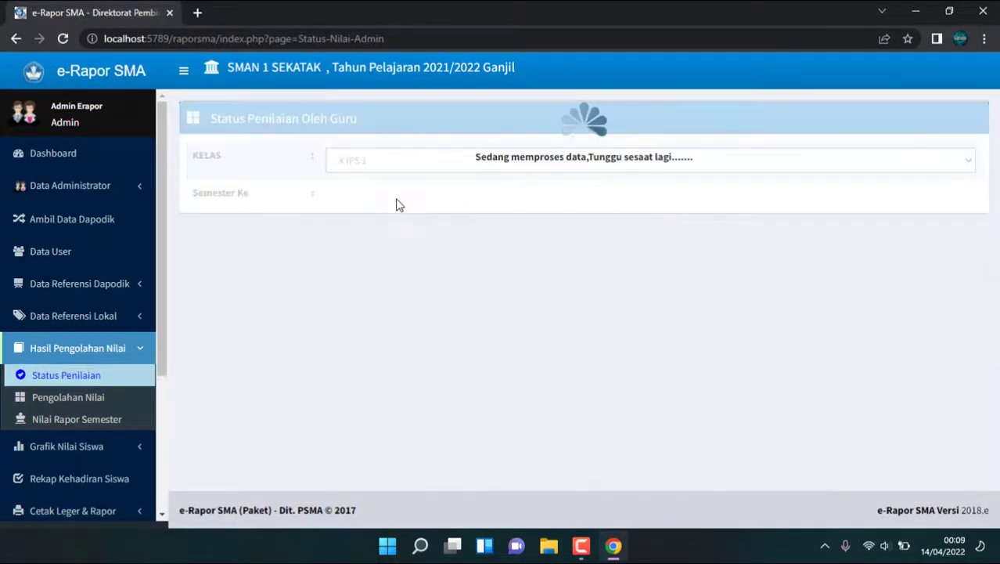
left_click(411, 200)
left_click(404, 230)
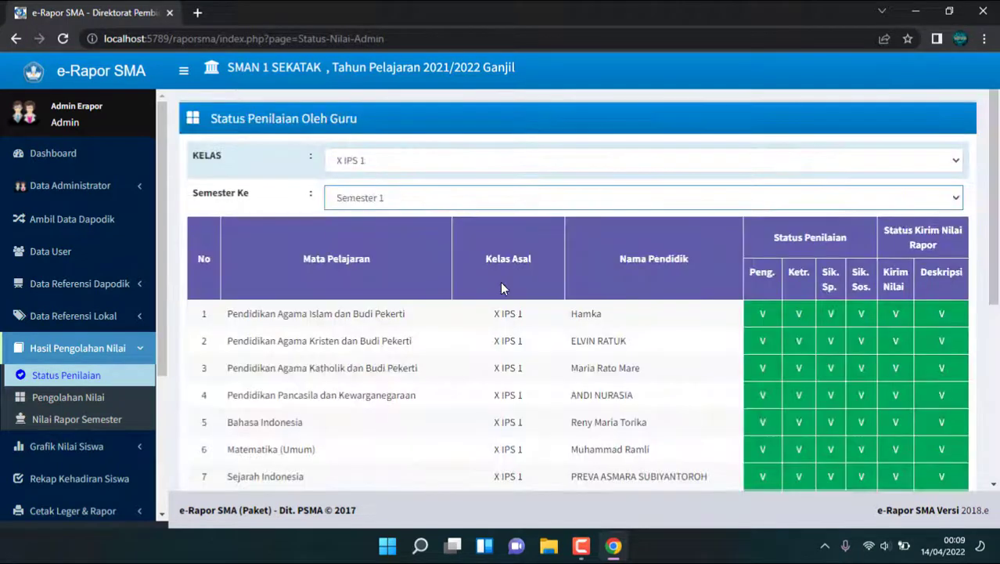
scroll(787, 304, "down", 4)
scroll(792, 304, "up", 4)
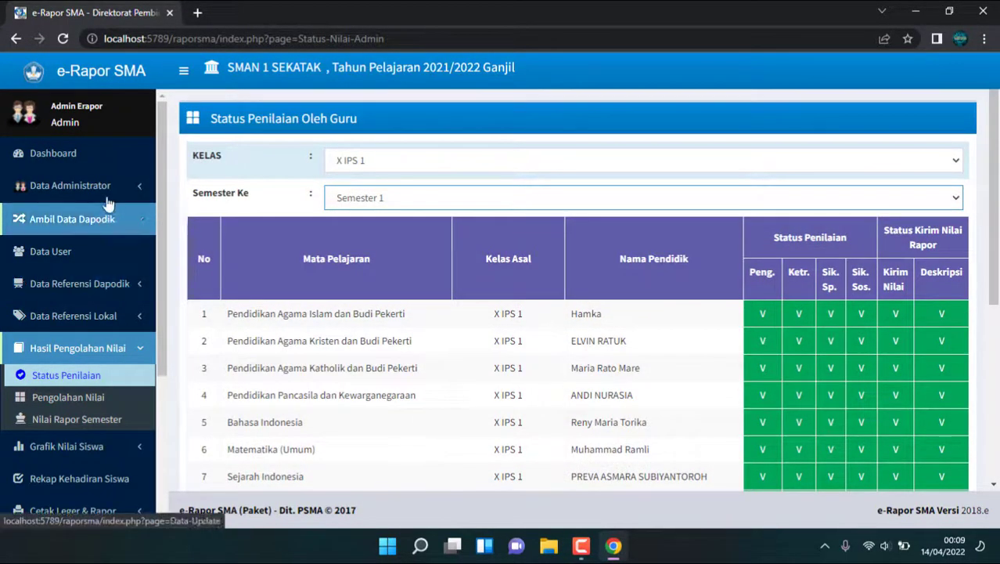
left_click(55, 153)
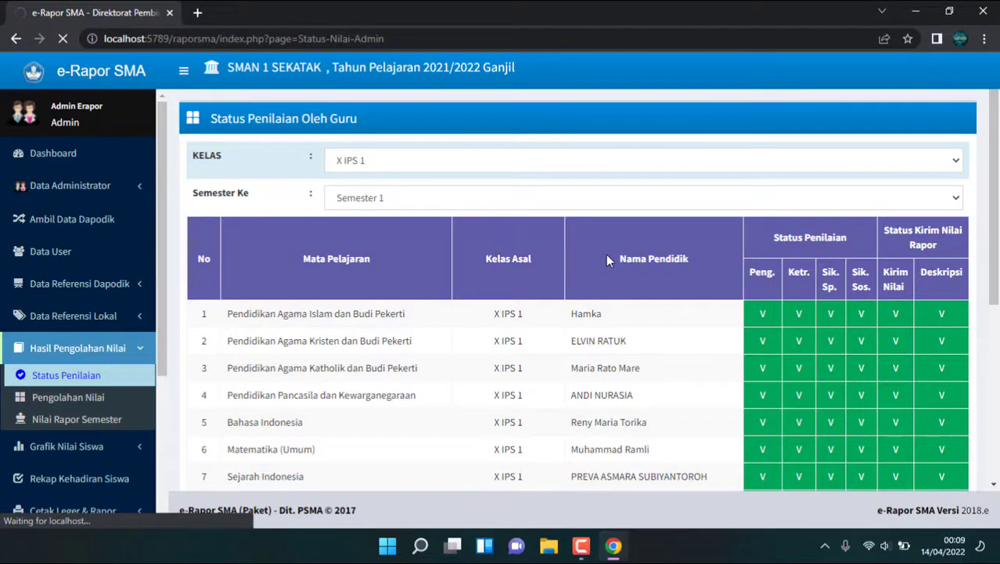